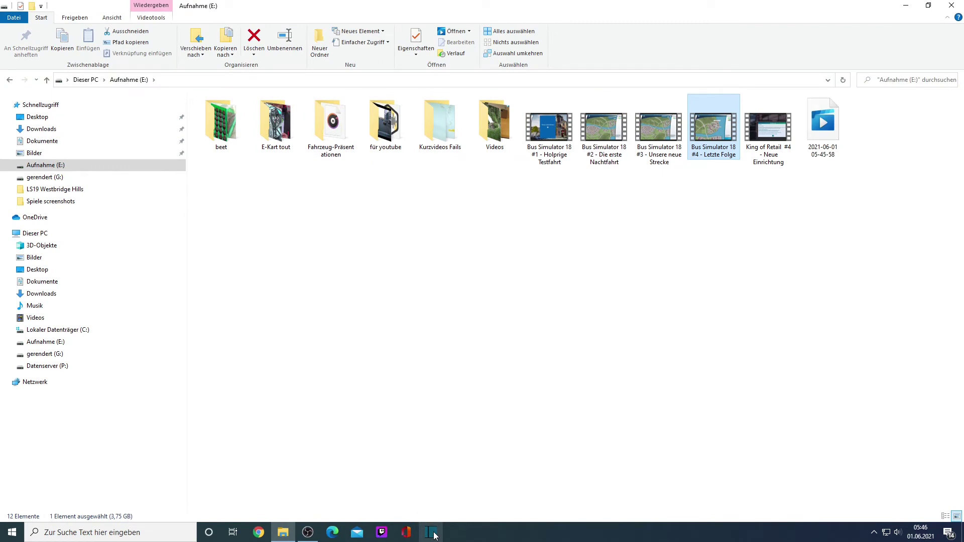
Step: Switch to Shotcut and create a new project named "Bus Simulator 2018 #"
{"action": "left_click", "coordinate": [433, 534]}
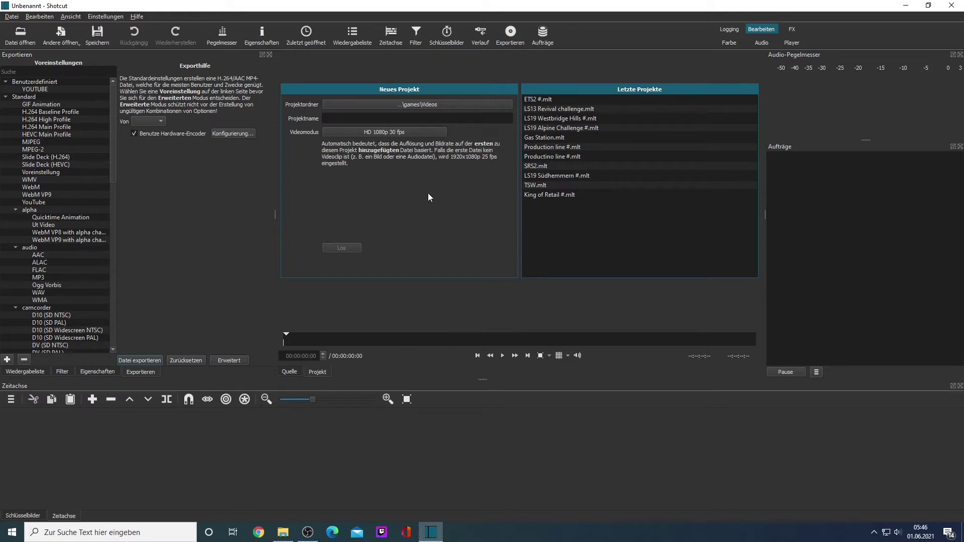
{"action": "left_click", "coordinate": [432, 117]}
{"action": "type", "text": "Bus Simulator 2018"}
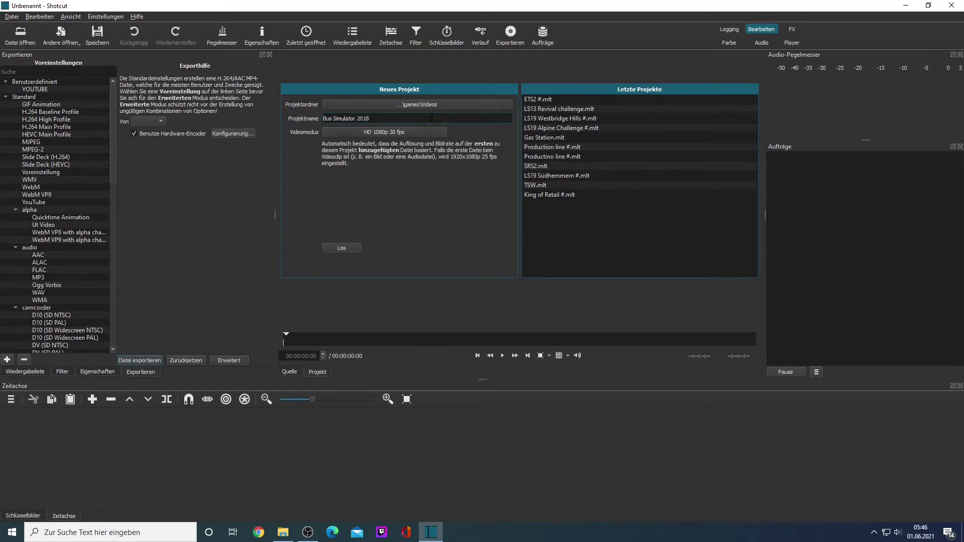
{"action": "type", "text": " #"}
{"action": "left_click", "coordinate": [350, 249]}
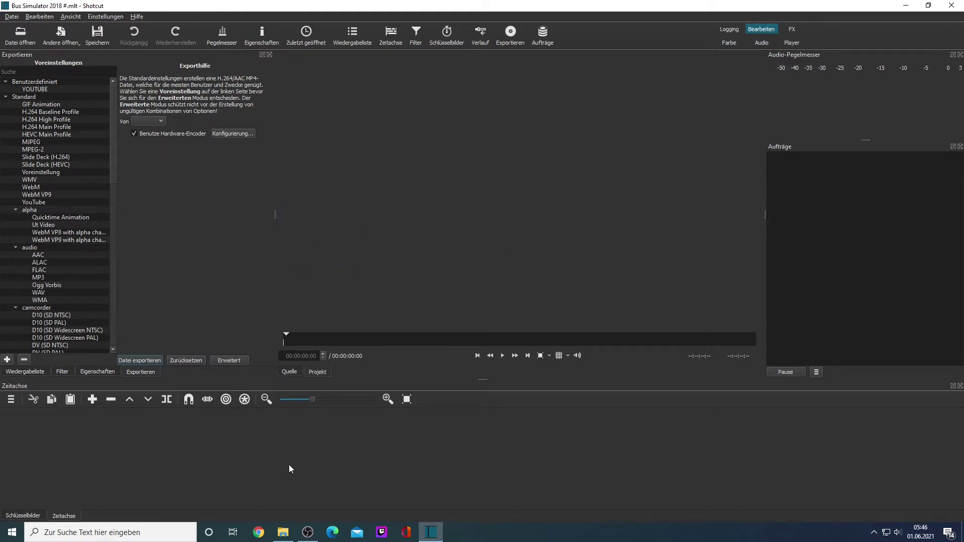
Step: Open the "Intro allgemein" clip from the Intros+outro folder on Datenserver (P:) and place it at the start of the timeline
{"action": "left_click", "coordinate": [33, 44]}
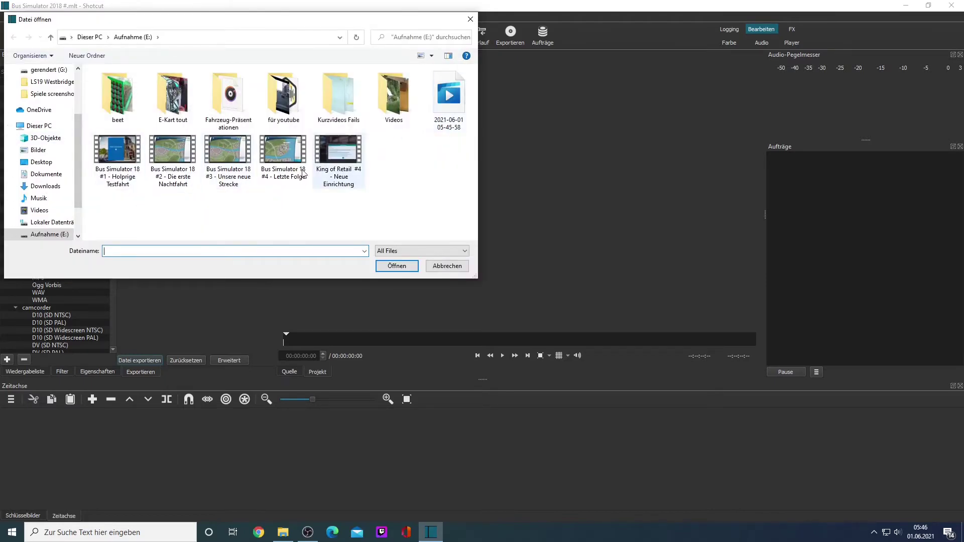
{"action": "scroll", "coordinate": [44, 207], "scroll_direction": "down", "scroll_amount": 1}
{"action": "left_click", "coordinate": [52, 234]}
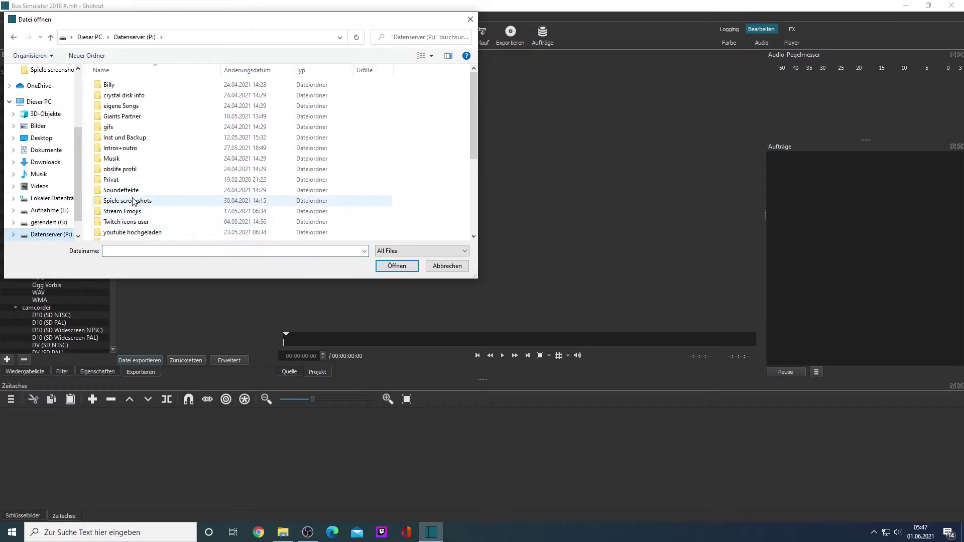
{"action": "double_click", "coordinate": [123, 150]}
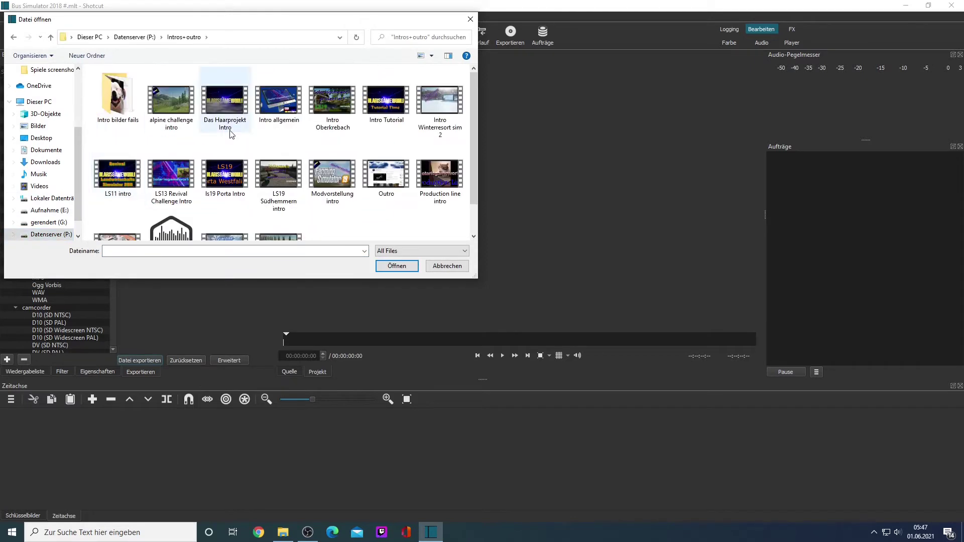
{"action": "double_click", "coordinate": [274, 109]}
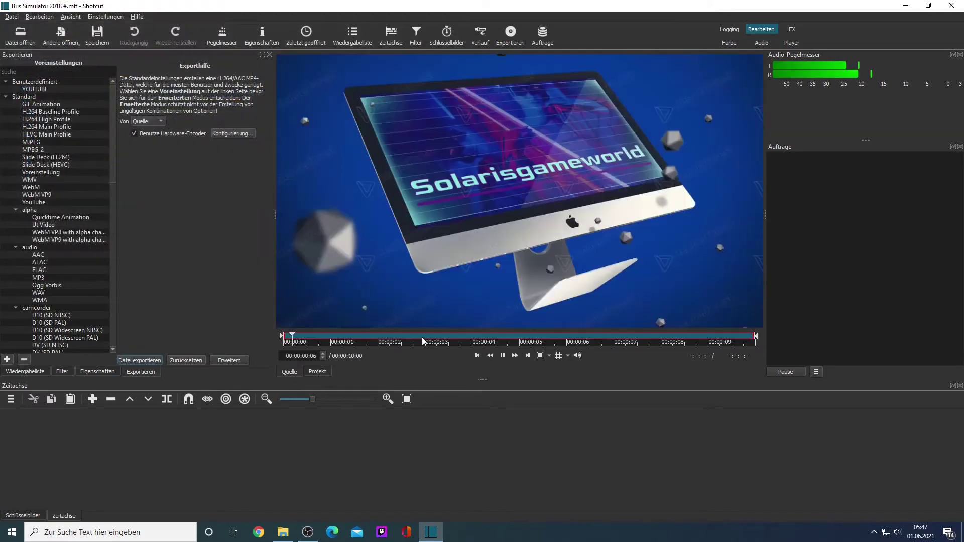
{"action": "left_click", "coordinate": [503, 358]}
{"action": "left_click_drag", "start_coordinate": [498, 192], "coordinate": [398, 428]}
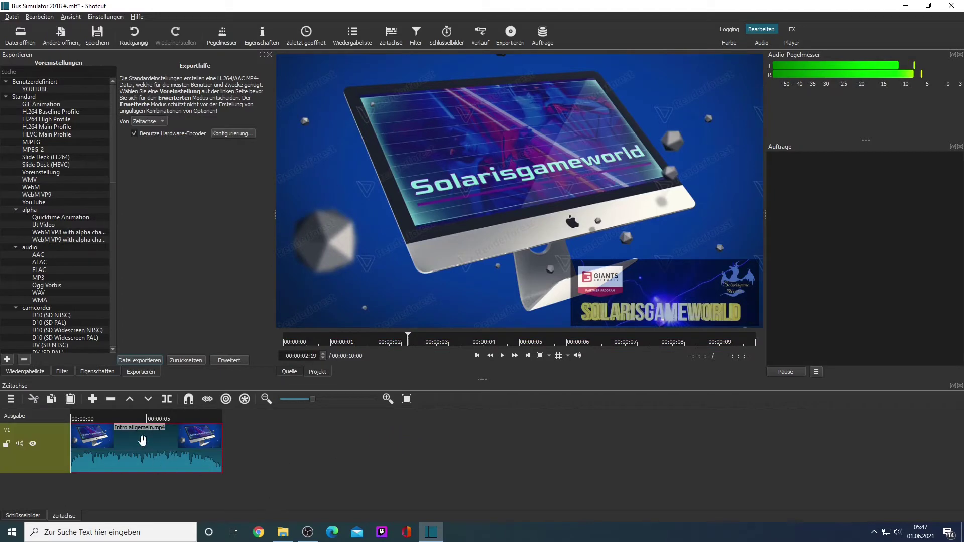
Step: Add "Bus Simulator 18 #1 - Holprige Testfahrt" from Aufnahme (E:) to track V1, overlapping the intro's end by about one second as a crossfade
{"action": "left_click", "coordinate": [32, 44]}
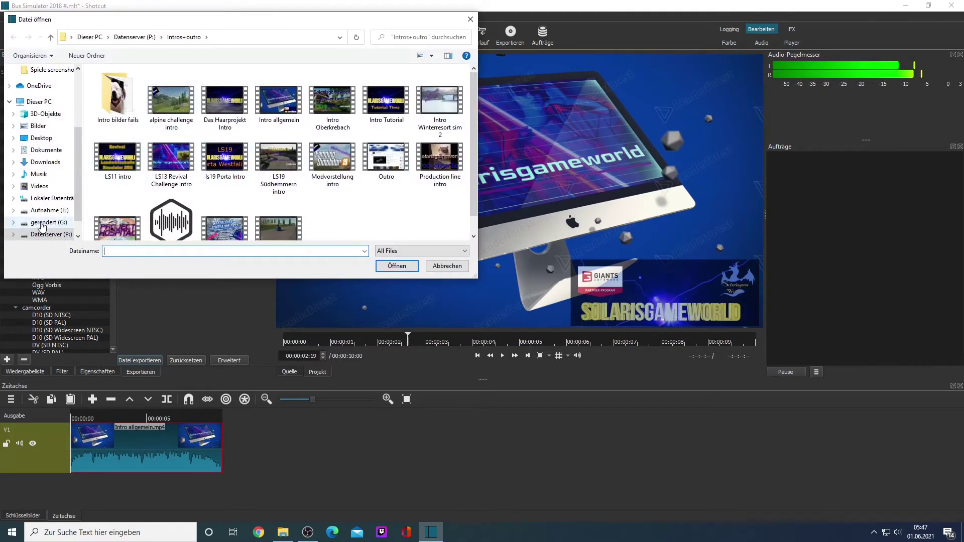
{"action": "left_click", "coordinate": [44, 211]}
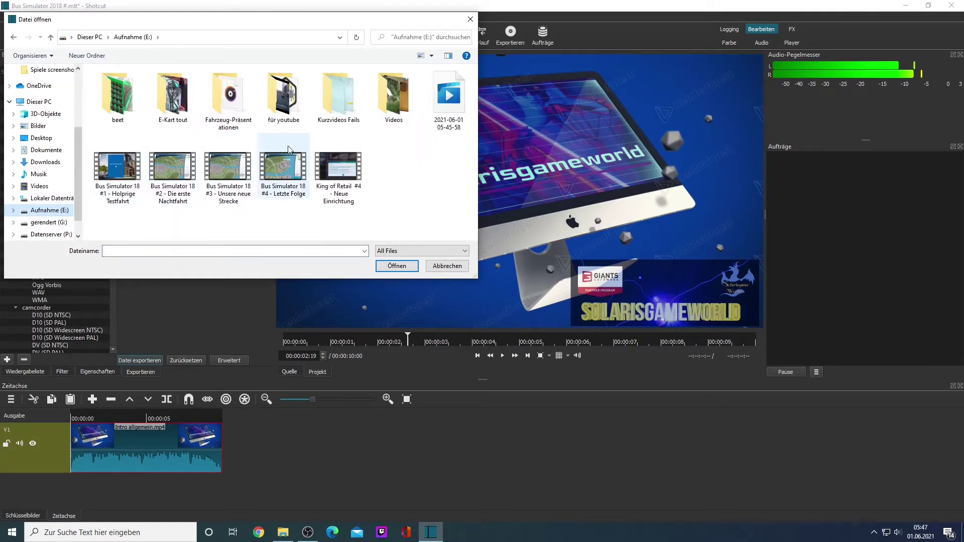
{"action": "double_click", "coordinate": [119, 169]}
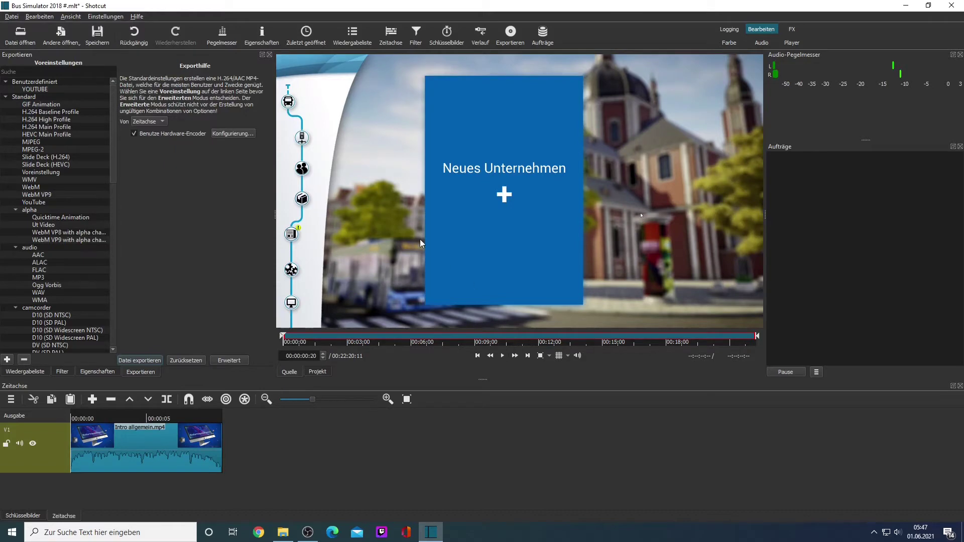
{"action": "left_click_drag", "start_coordinate": [420, 239], "coordinate": [347, 437]}
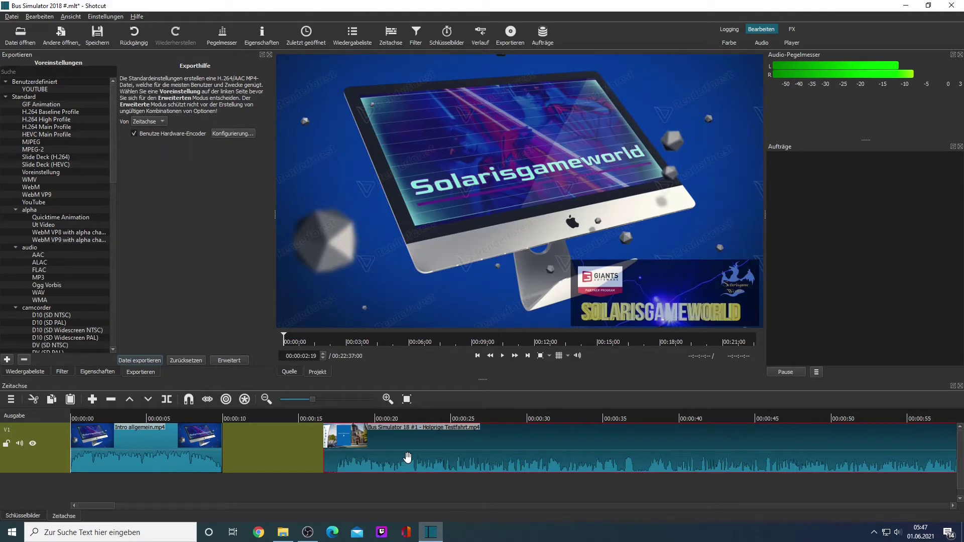
{"action": "left_click_drag", "start_coordinate": [413, 456], "coordinate": [299, 455]}
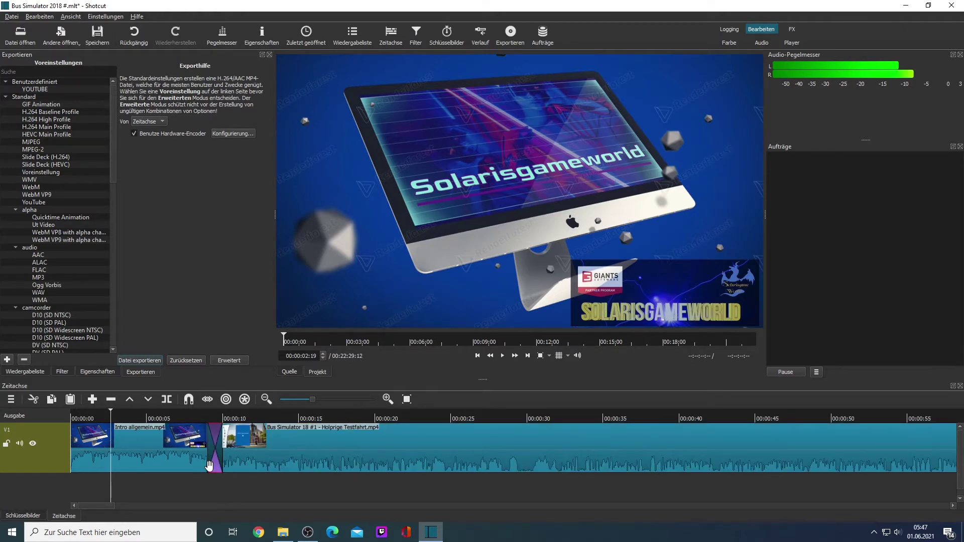
Step: Add the Bässe & Höhen filter with the Kommentar preset to the Holprige Testfahrt clip
{"action": "left_click", "coordinate": [329, 454]}
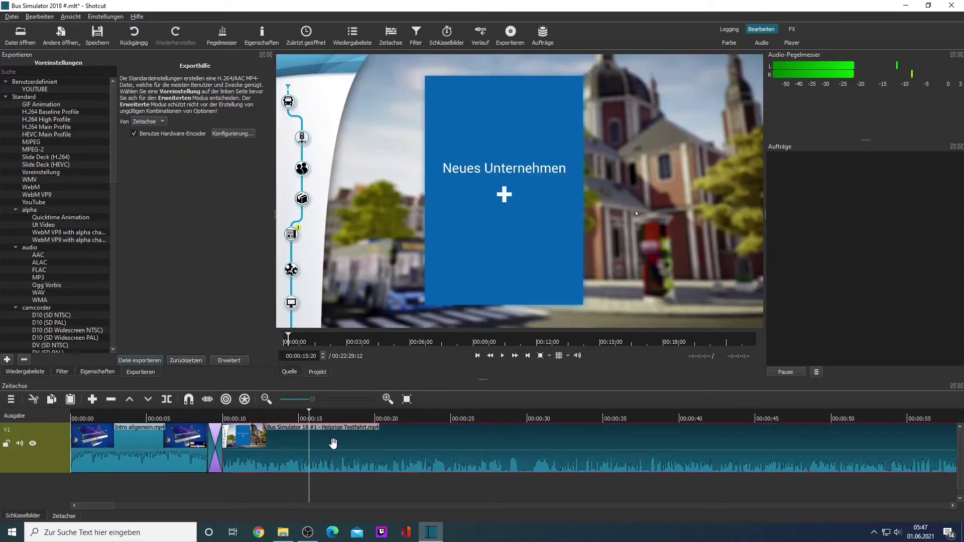
{"action": "left_click", "coordinate": [62, 372]}
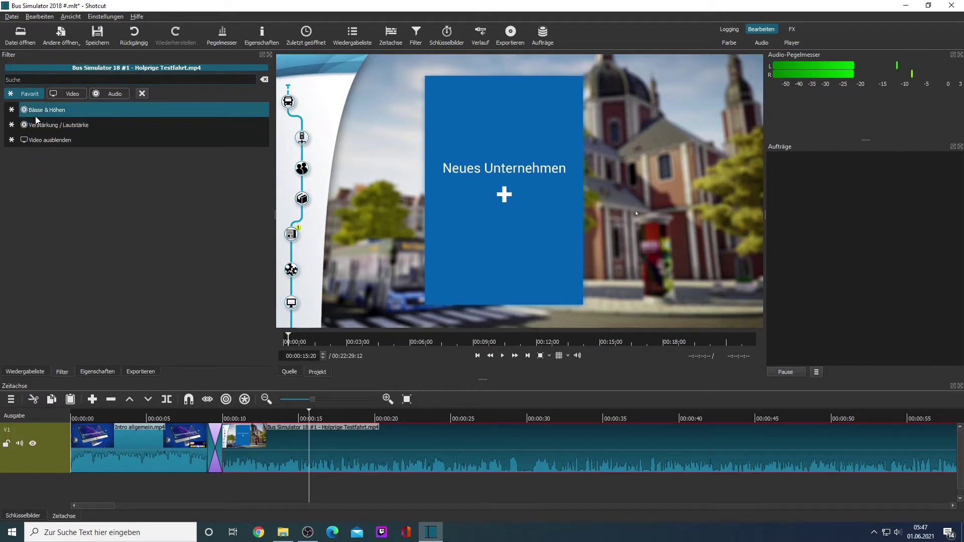
{"action": "left_click", "coordinate": [62, 112]}
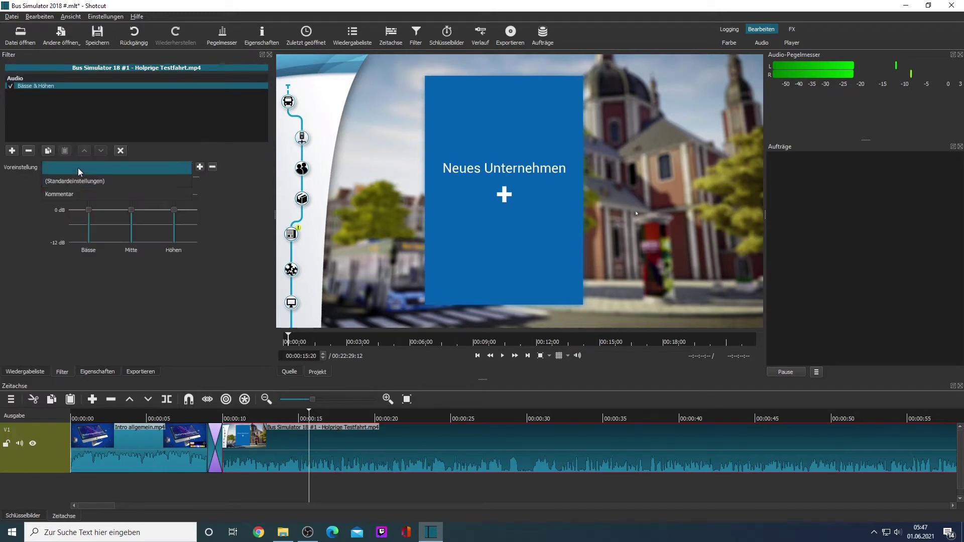
{"action": "left_click", "coordinate": [78, 168]}
{"action": "left_click", "coordinate": [61, 193]}
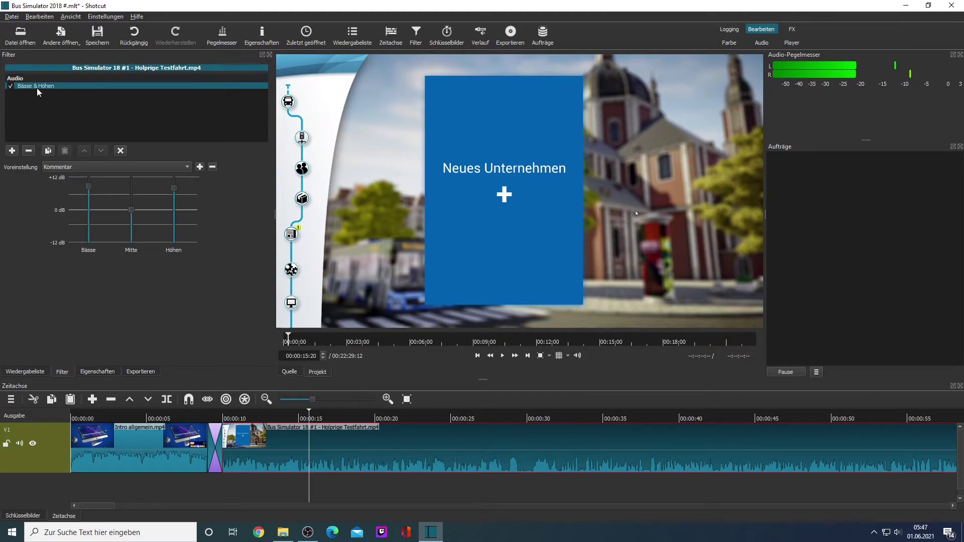
Step: Add the Verstärkung / Lautstärke filter with the ls19 preset and the Video ausblenden filter to the Holprige Testfahrt clip
{"action": "left_click", "coordinate": [12, 150]}
{"action": "left_click", "coordinate": [71, 125]}
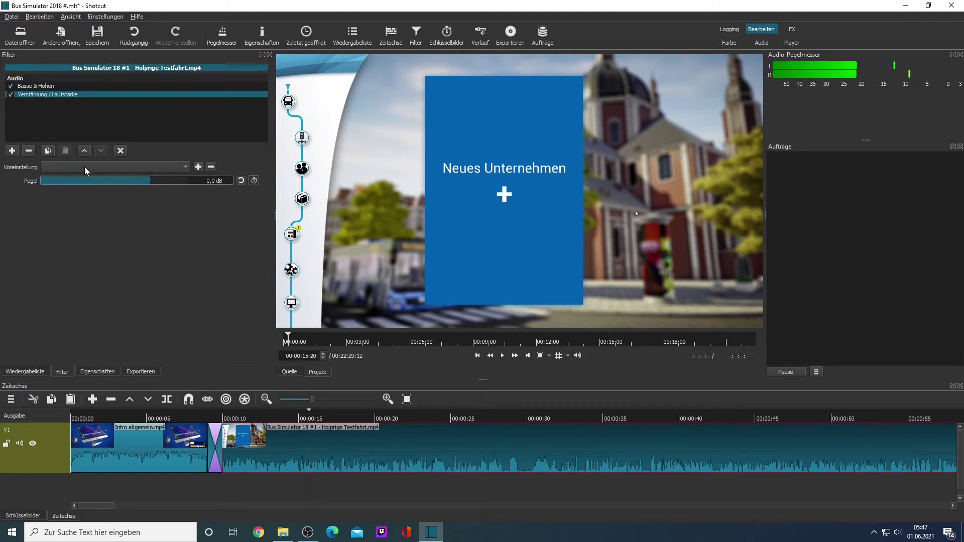
{"action": "left_click", "coordinate": [85, 167]}
{"action": "left_click", "coordinate": [63, 206]}
{"action": "left_click", "coordinate": [13, 151]}
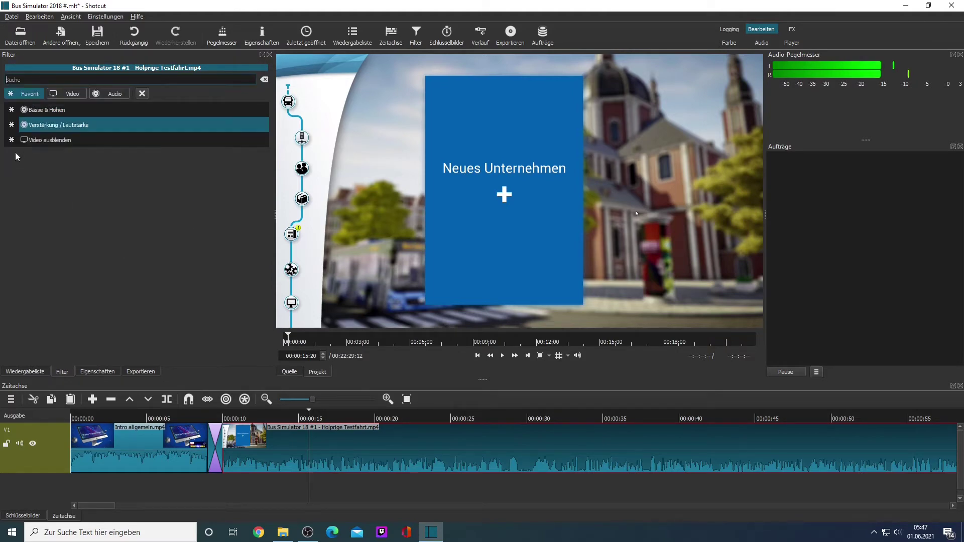
{"action": "left_click", "coordinate": [43, 141]}
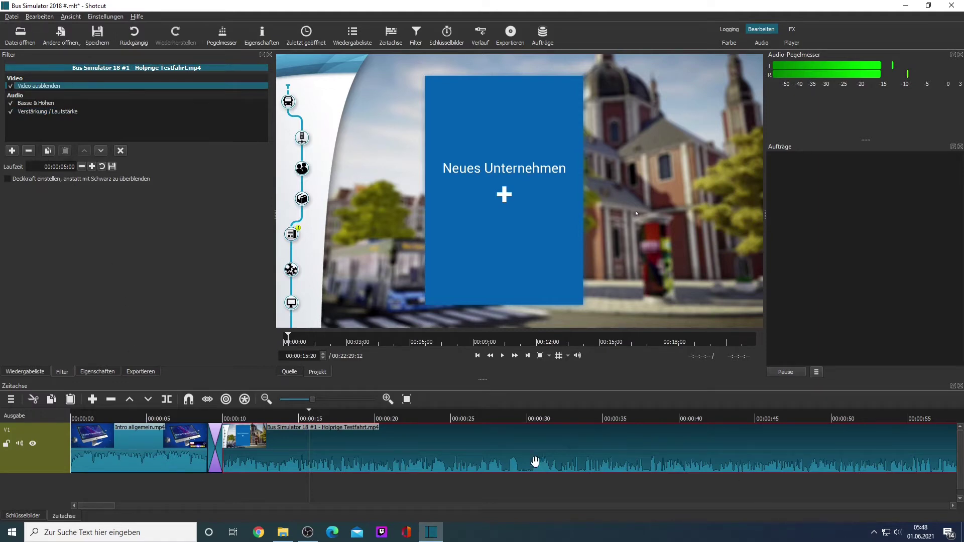
Step: Export the timeline to gerendert (G:) as the MP4 "Bus Simulator 2018 #1 Holpirge Testfahrt"
{"action": "left_click", "coordinate": [141, 372]}
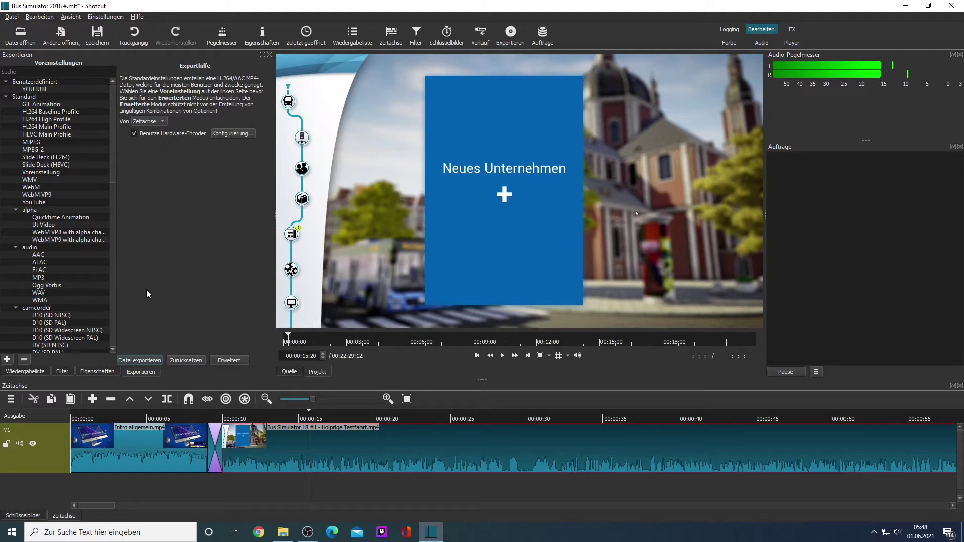
{"action": "left_click", "coordinate": [143, 360]}
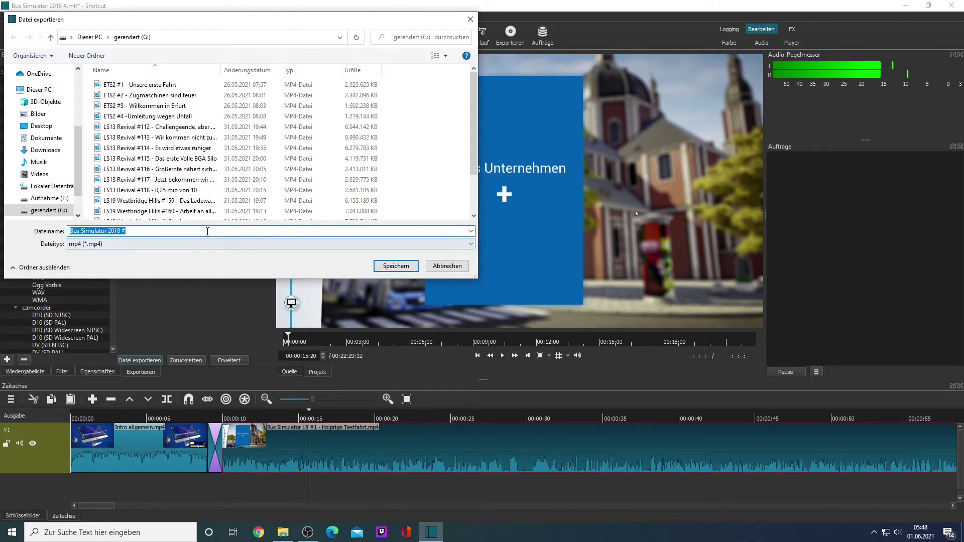
{"action": "left_click", "coordinate": [207, 231]}
{"action": "type", "text": "1"}
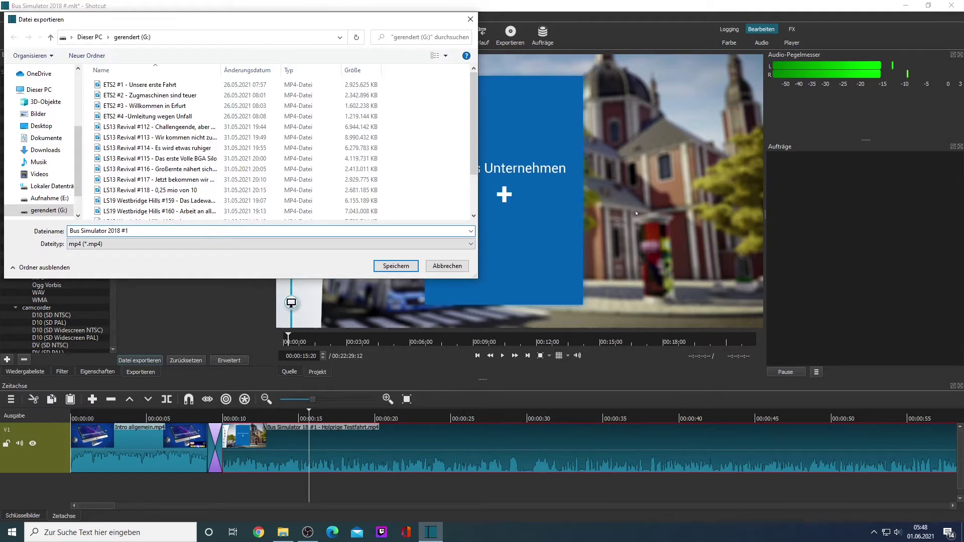
{"action": "type", "text": " Holpirge Testfahrt"}
{"action": "left_click", "coordinate": [395, 268]}
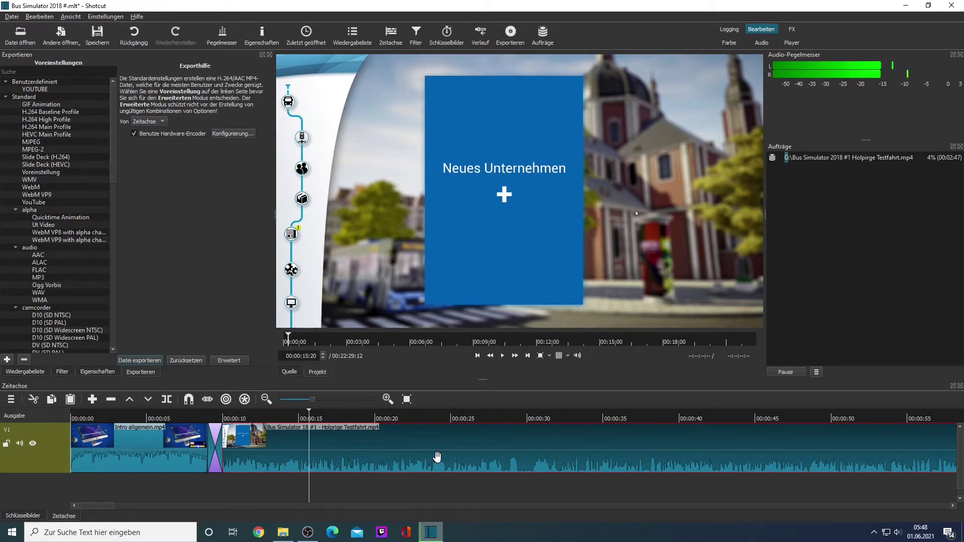
Step: Replace the Holprige Testfahrt clip on the timeline with "Bus Simulator 18 #2 - Die erste Nachtfahrt", crossfading from the intro
{"action": "key", "text": "Delete"}
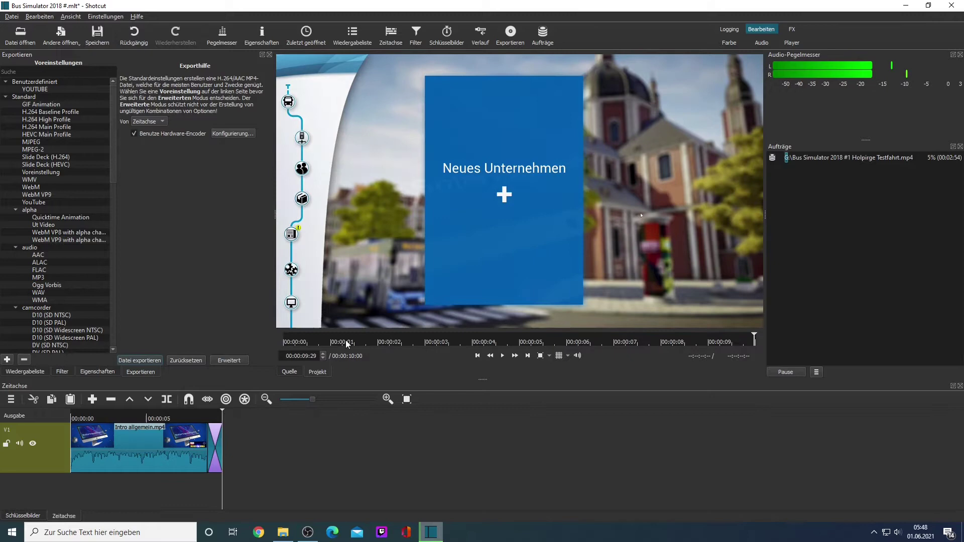
{"action": "left_click", "coordinate": [11, 44]}
{"action": "double_click", "coordinate": [172, 151]}
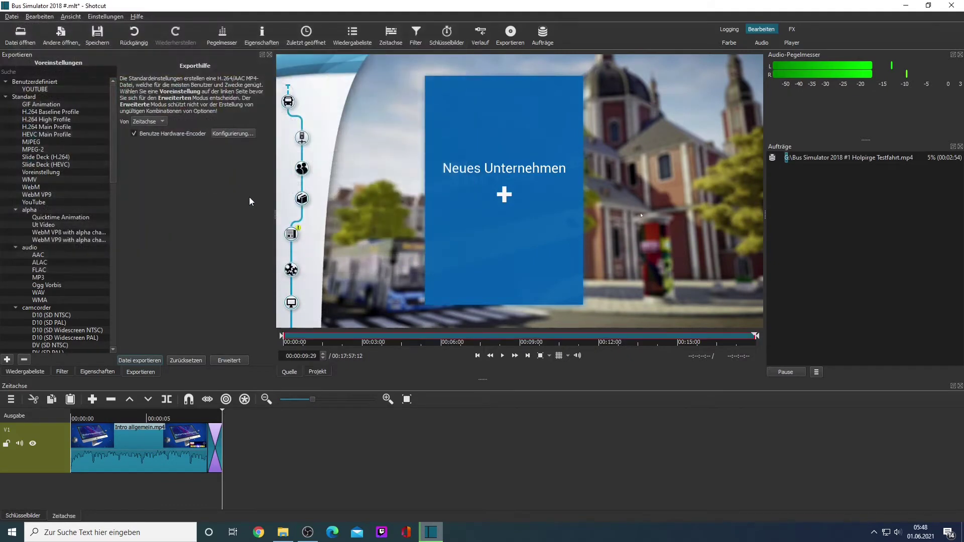
{"action": "left_click_drag", "start_coordinate": [498, 301], "coordinate": [301, 460]}
{"action": "key", "text": "ctrl+z"}
{"action": "left_click_drag", "start_coordinate": [391, 454], "coordinate": [284, 460]}
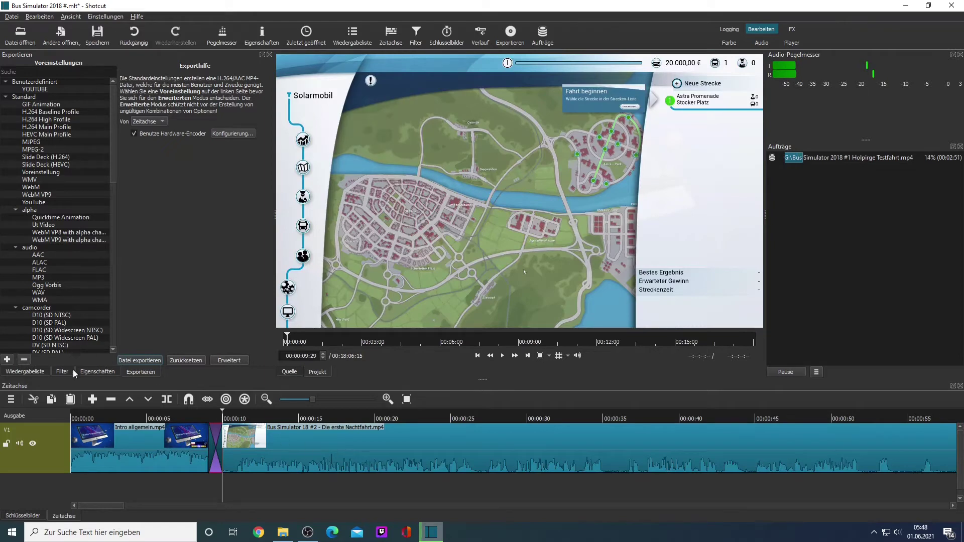
Step: Add the Bässe & Höhen filter to the Die erste Nachtfahrt clip
{"action": "left_click", "coordinate": [350, 456]}
{"action": "left_click", "coordinate": [67, 373]}
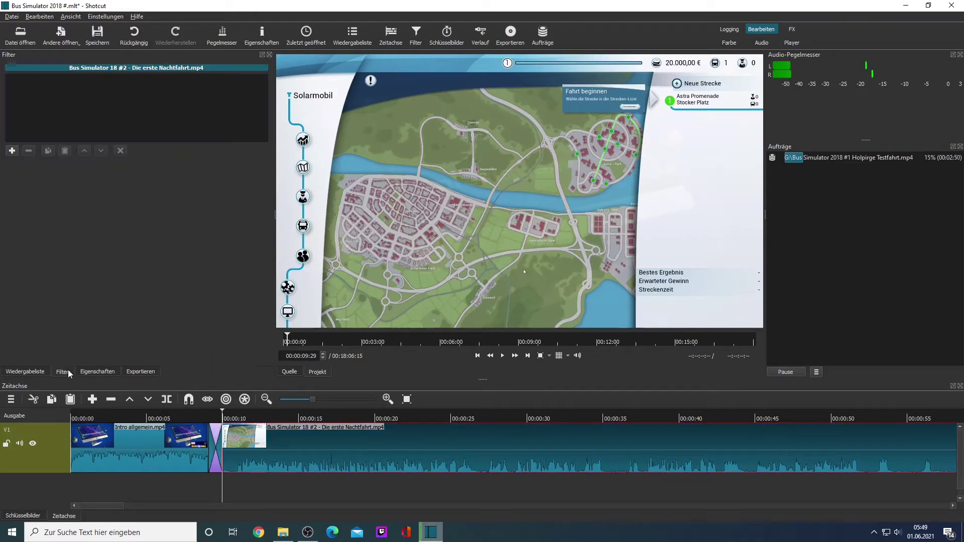
{"action": "left_click", "coordinate": [10, 152]}
{"action": "left_click", "coordinate": [28, 109]}
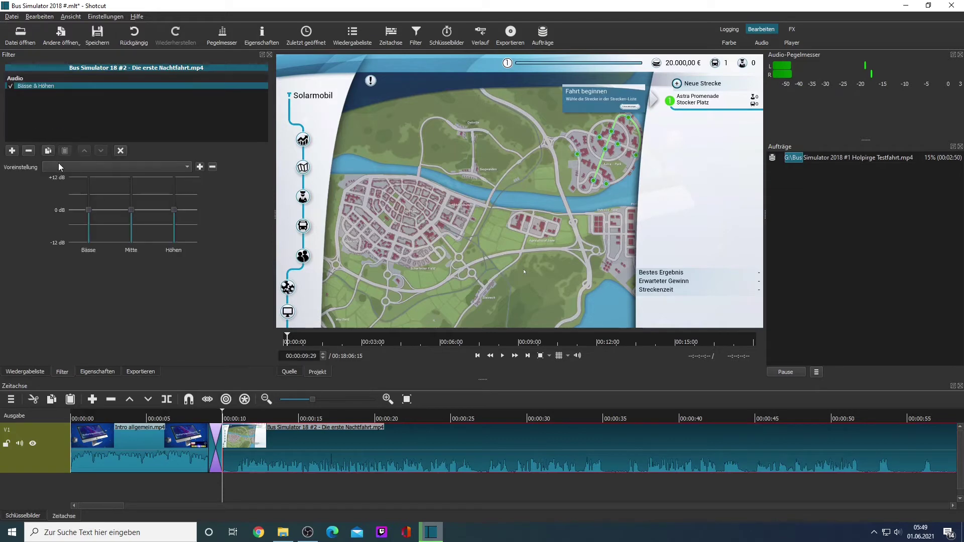
Step: Add the Verstärkung / Lautstärke filter with the ls19 preset and the Video ausblenden filter to the Die erste Nachtfahrt clip
{"action": "left_click", "coordinate": [12, 151]}
{"action": "left_click", "coordinate": [70, 119]}
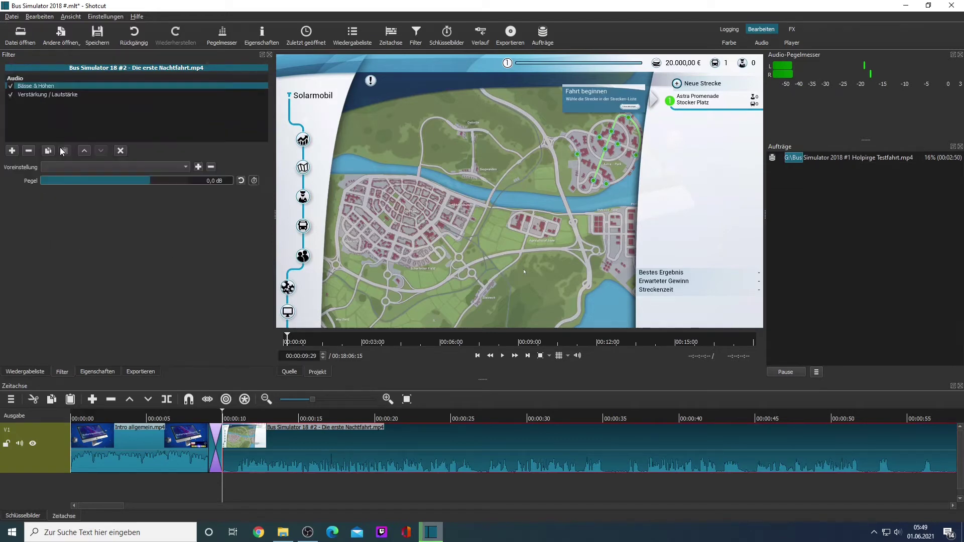
{"action": "left_click", "coordinate": [71, 167]}
{"action": "left_click", "coordinate": [65, 206]}
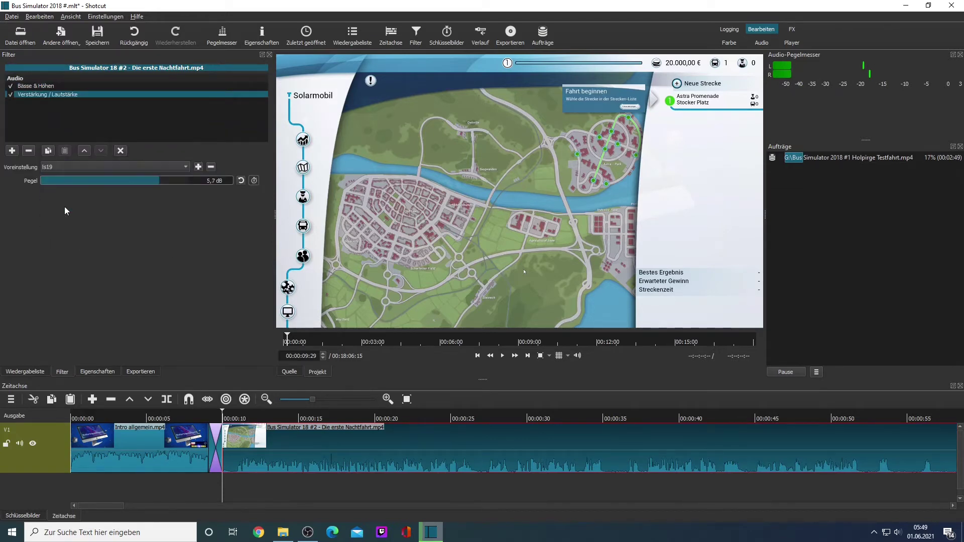
{"action": "left_click", "coordinate": [12, 151]}
{"action": "left_click", "coordinate": [50, 141]}
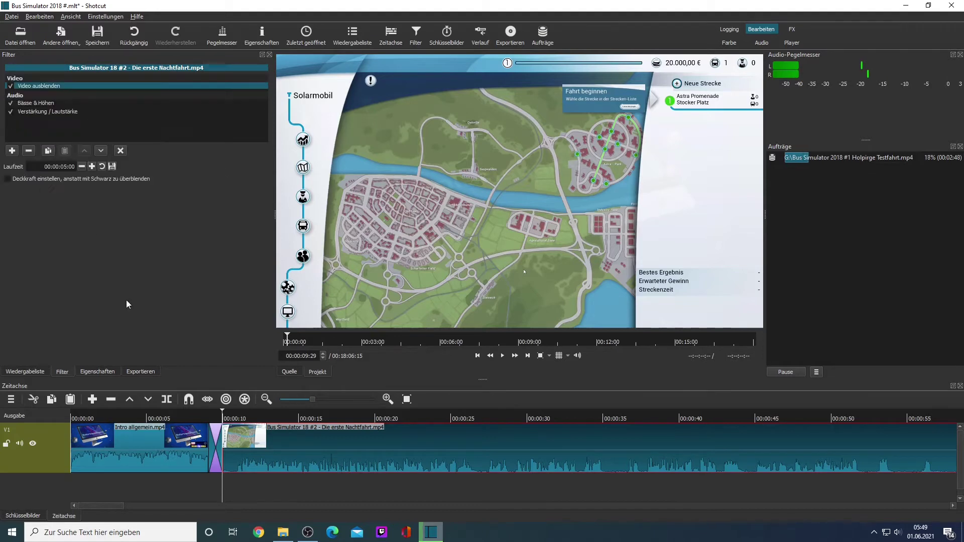
Step: Export the timeline to gerendert (G:) as the MP4 "Bus Simulator 2018 #2 - Die eerste Nachtfahrt"
{"action": "left_click", "coordinate": [150, 372]}
{"action": "left_click", "coordinate": [146, 360]}
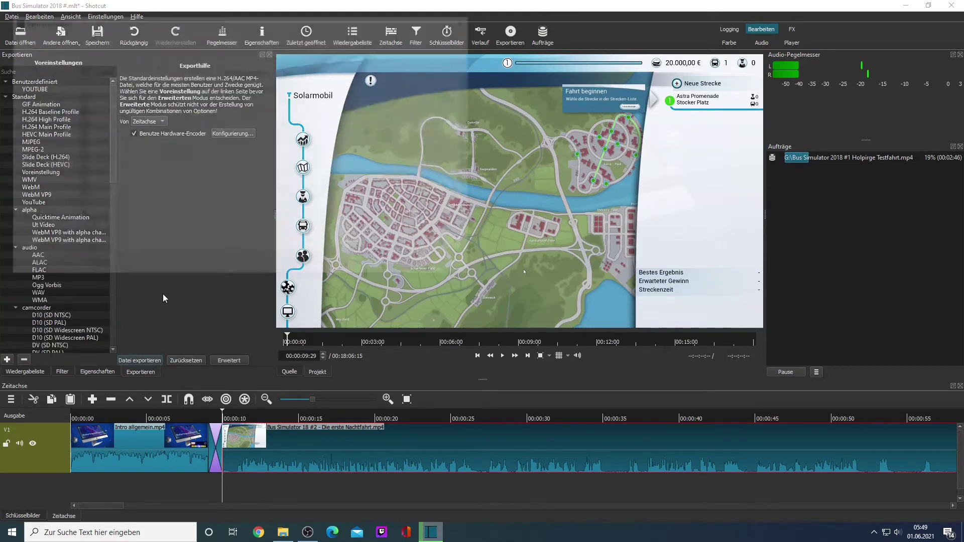
{"action": "left_click", "coordinate": [181, 230]}
{"action": "type", "text": "2018 #2"}
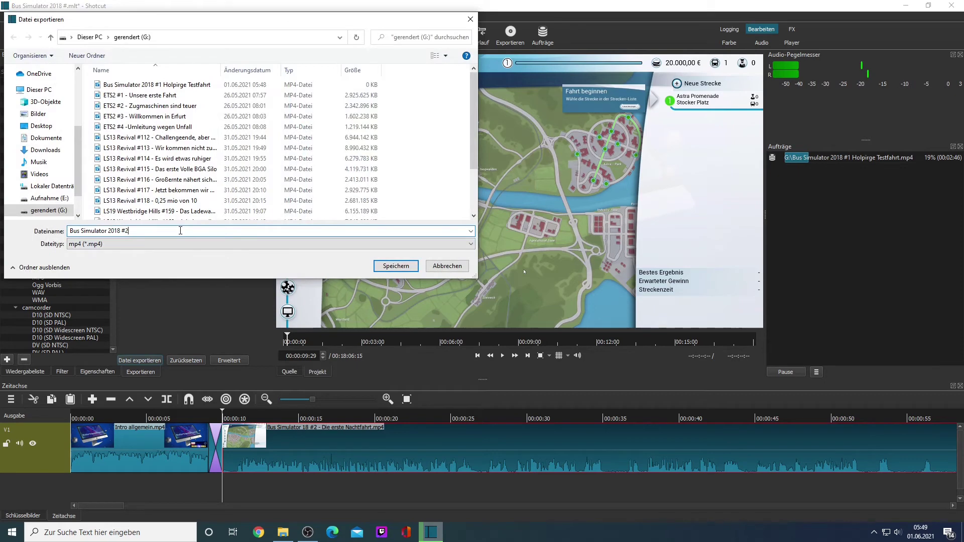
{"action": "type", "text": " .-"}
{"action": "key", "text": "BackSpace"}
{"action": "key", "text": "BackSpace"}
{"action": "key", "text": "BackSpace"}
{"action": "type", "text": "- Die eerste Nacht"}
{"action": "left_click", "coordinate": [396, 266]}
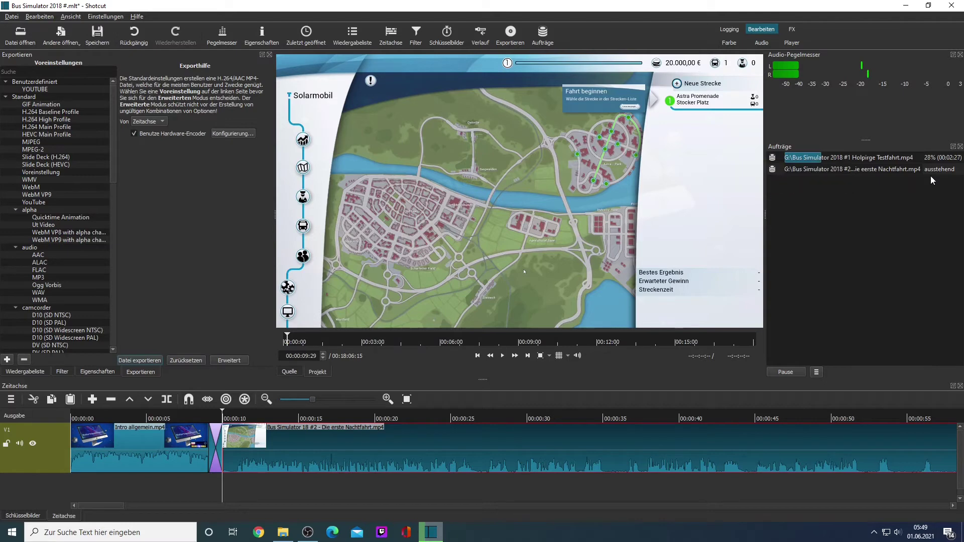
Step: Remove the Die erste Nachtfahrt clip from the timeline and open the recording "Bus Simulator 18 #3 - Unsere neue Strecke"
{"action": "left_click", "coordinate": [20, 35]}
{"action": "double_click", "coordinate": [230, 189]}
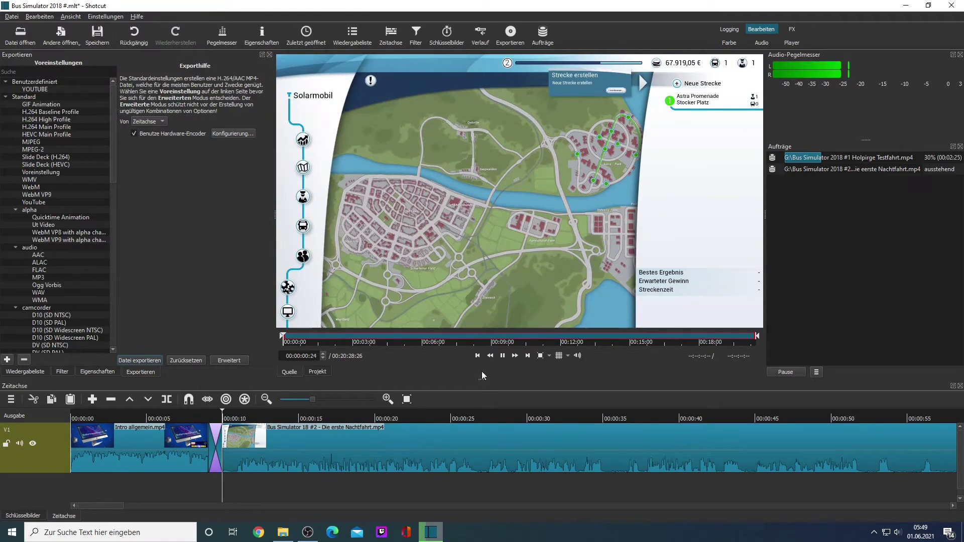
{"action": "key", "text": "ctrl+z"}
{"action": "left_click", "coordinate": [21, 36]}
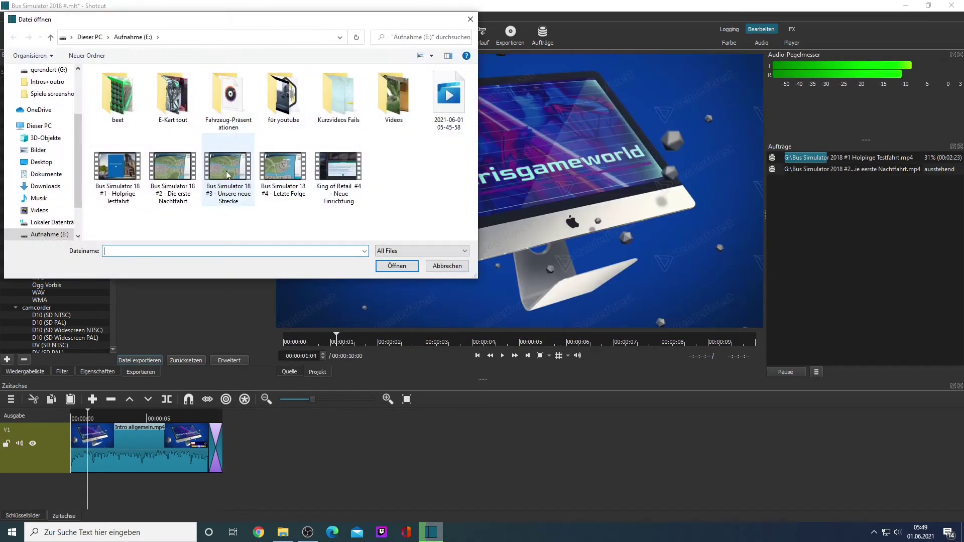
{"action": "double_click", "coordinate": [230, 181]}
{"action": "left_click", "coordinate": [502, 355]}
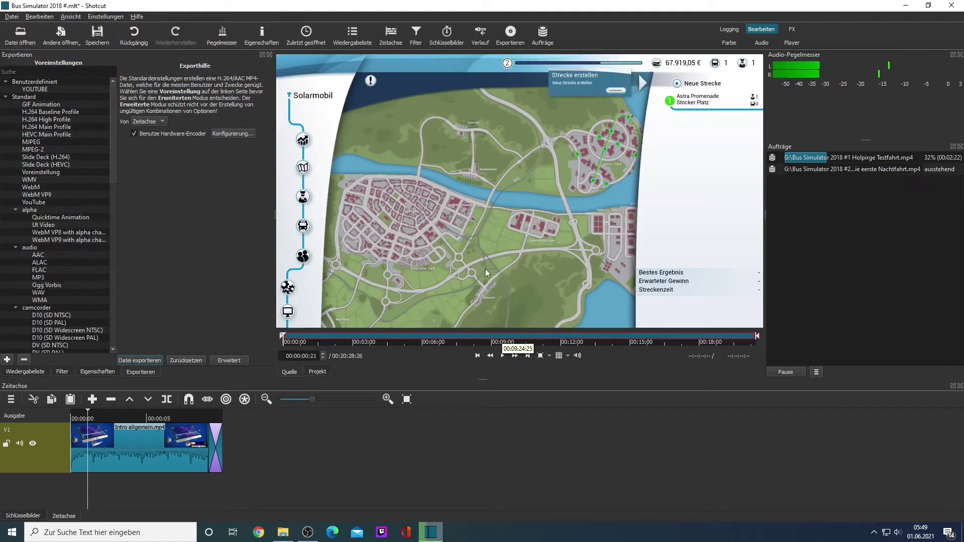
Step: Place the Unsere neue Strecke clip on V1, extend the intro to 10 seconds and overlap the two clips for a crossfade
{"action": "left_click_drag", "start_coordinate": [485, 269], "coordinate": [273, 464]}
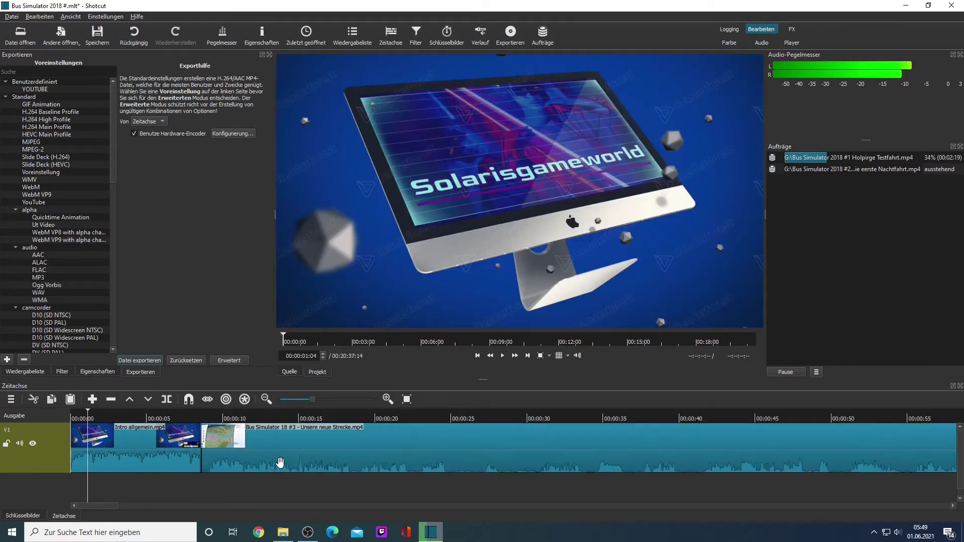
{"action": "left_click_drag", "start_coordinate": [342, 465], "coordinate": [397, 466]}
{"action": "left_click_drag", "start_coordinate": [200, 468], "coordinate": [223, 467]}
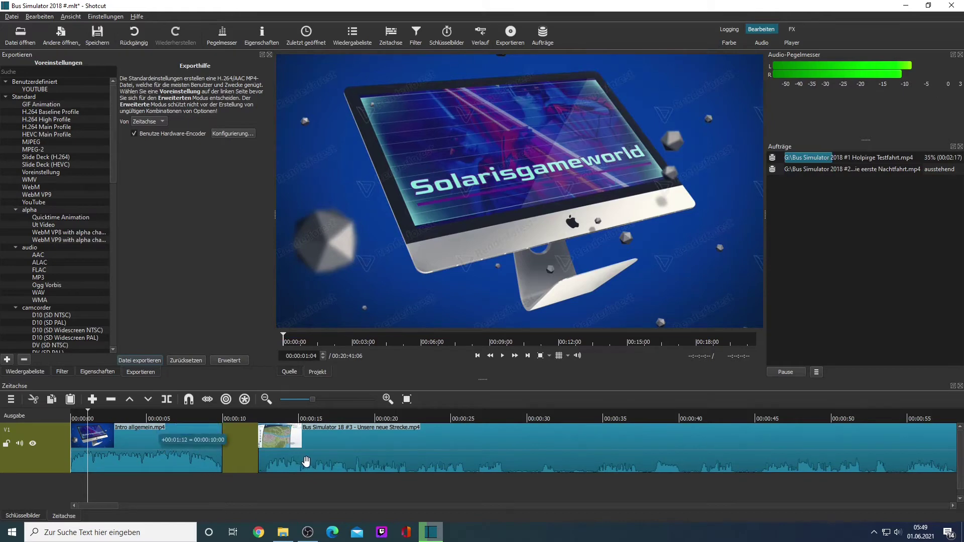
{"action": "left_click_drag", "start_coordinate": [347, 458], "coordinate": [296, 459]}
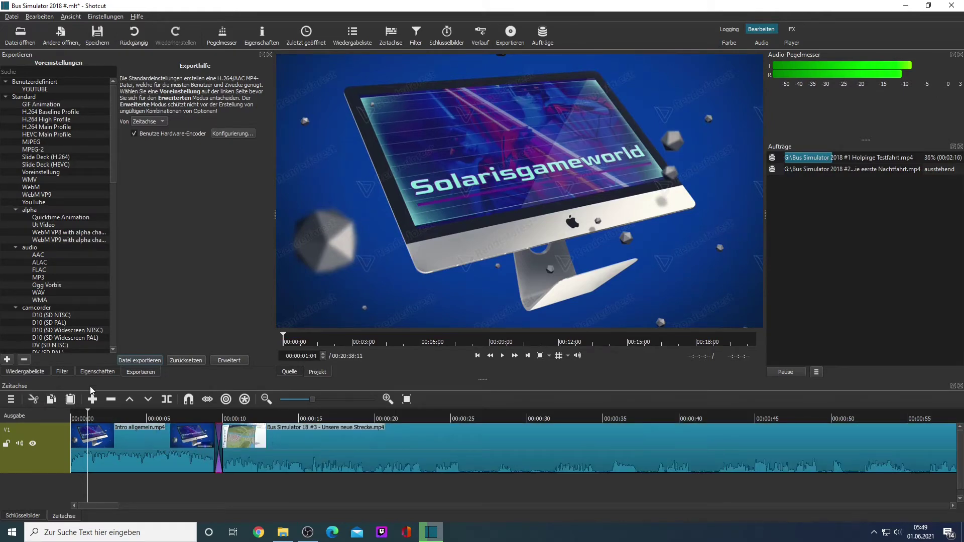
Step: Add the Bässe & Höhen filter with the Kommentar preset to the Unsere neue Strecke clip
{"action": "left_click", "coordinate": [272, 436]}
{"action": "left_click", "coordinate": [64, 372]}
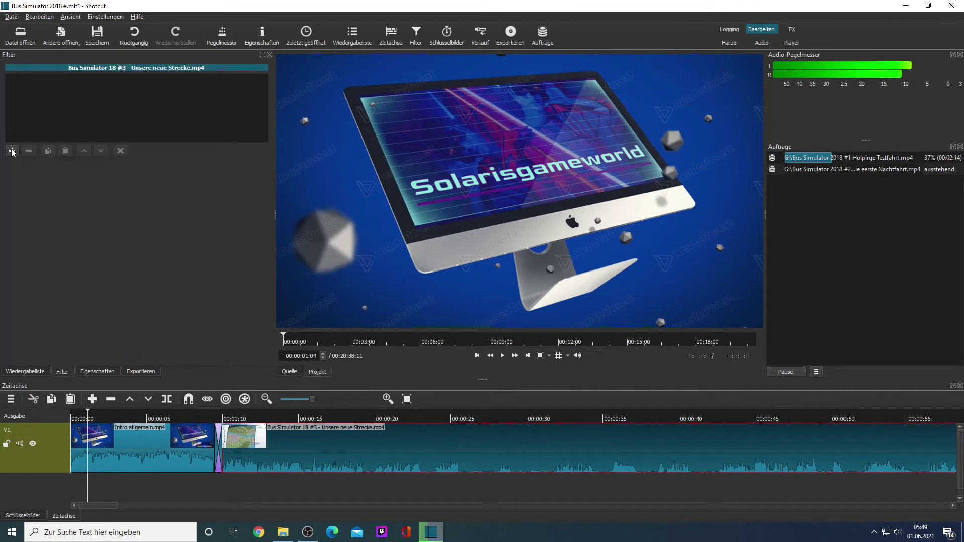
{"action": "left_click", "coordinate": [12, 151]}
{"action": "left_click", "coordinate": [54, 112]}
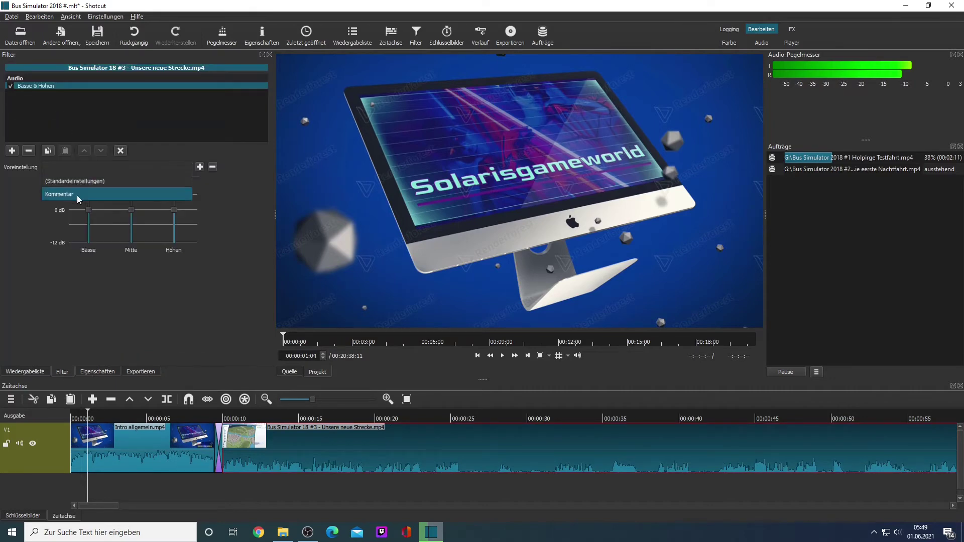
Step: Add the Verstärkung / Lautstärke filter with the ls19 preset and the Video ausblenden filter to the Unsere neue Strecke clip
{"action": "left_click", "coordinate": [12, 151]}
{"action": "left_click", "coordinate": [50, 126]}
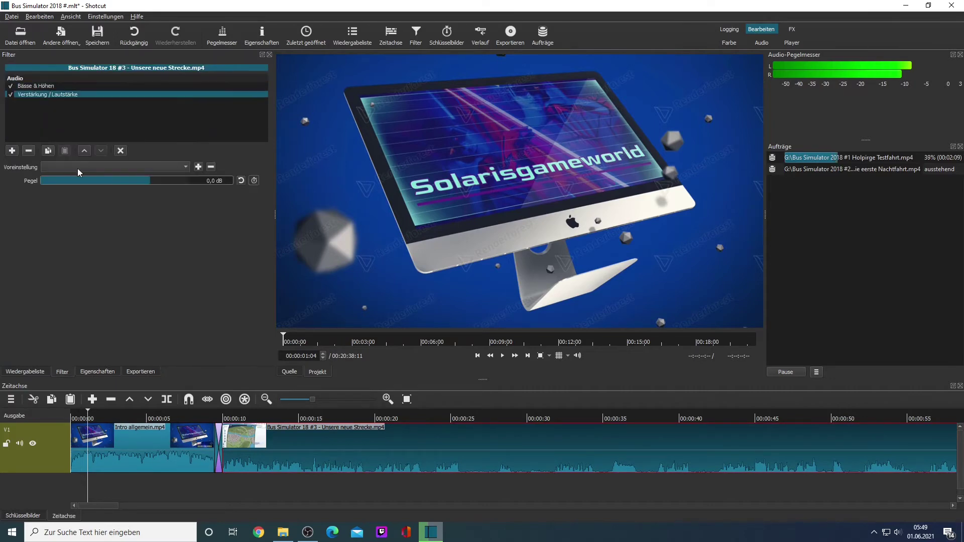
{"action": "left_click", "coordinate": [77, 168]}
{"action": "left_click", "coordinate": [68, 206]}
{"action": "left_click", "coordinate": [12, 151]}
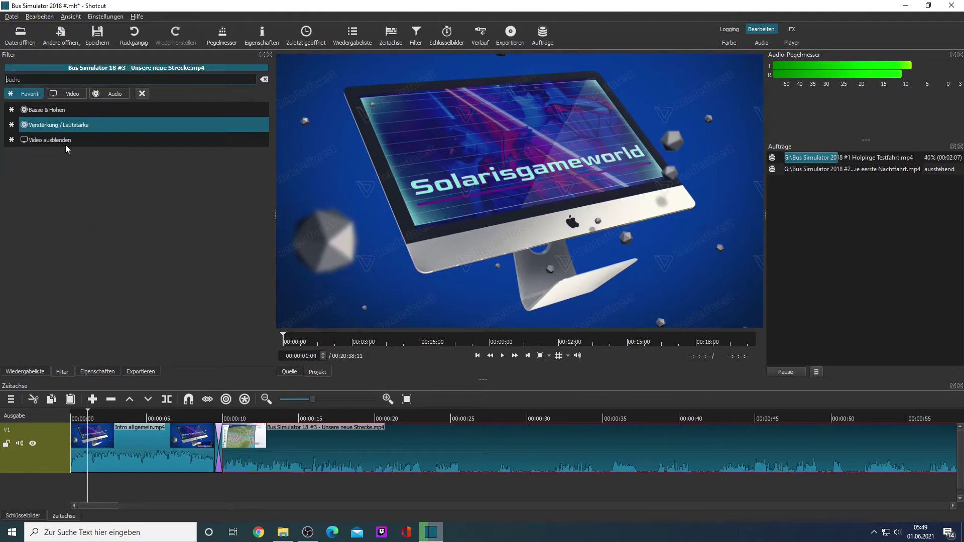
{"action": "left_click", "coordinate": [65, 145]}
Step: Export the timeline to gerendert (G:) as the MP4 "Bus Simulator 2018 #3 - Unsere neue Strecke"
{"action": "left_click", "coordinate": [145, 373]}
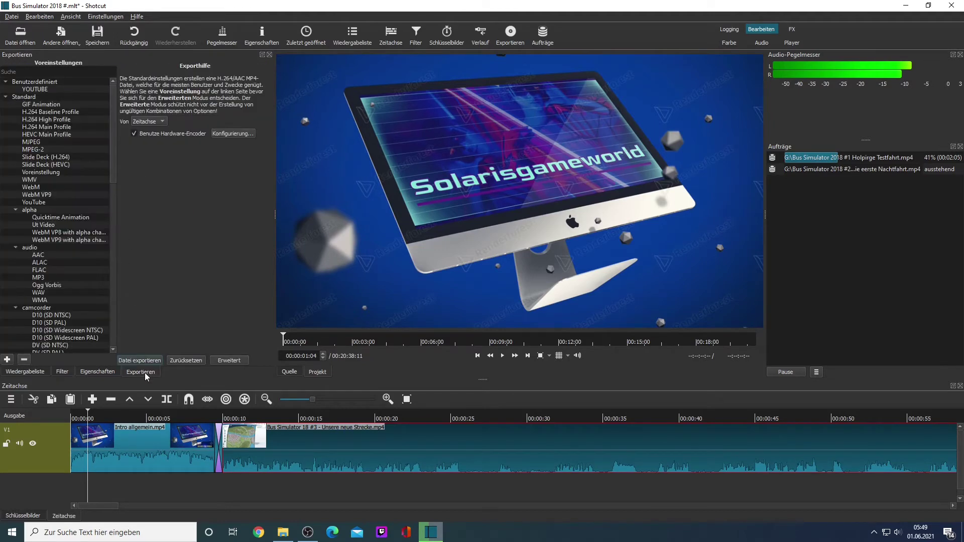
{"action": "left_click", "coordinate": [143, 360]}
{"action": "left_click", "coordinate": [176, 243]}
{"action": "left_click", "coordinate": [176, 251]}
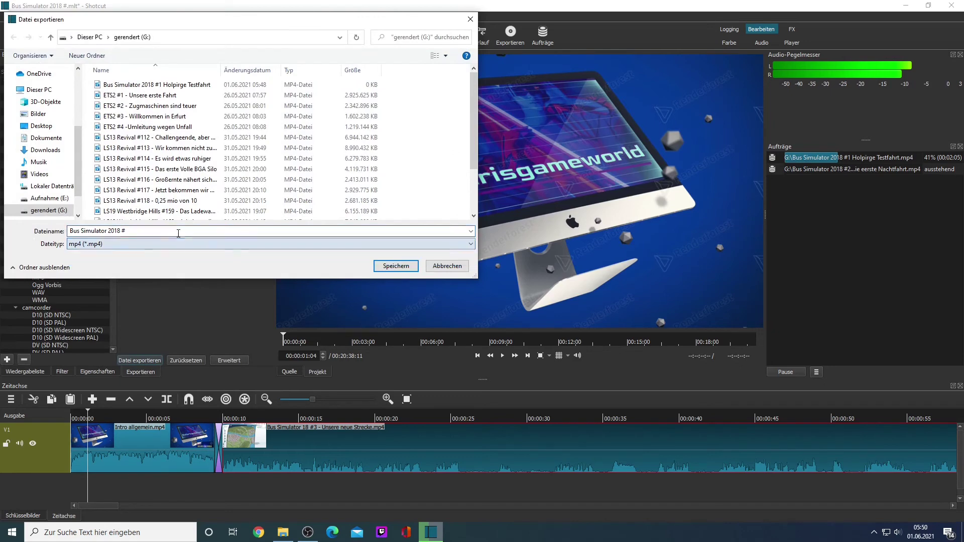
{"action": "left_click", "coordinate": [179, 231]}
{"action": "left_click", "coordinate": [179, 232]}
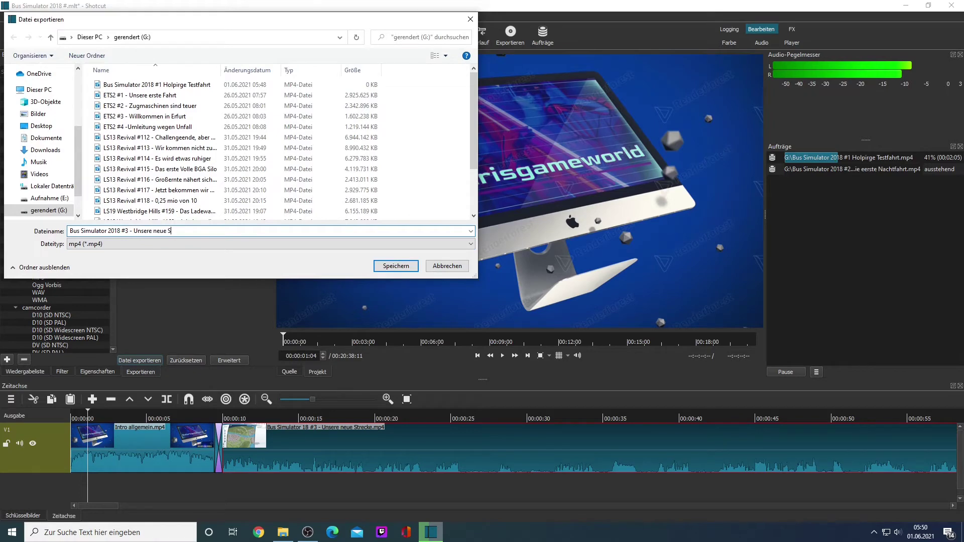
{"action": "type", "text": "3 - Unsere neue Strecke"}
{"action": "key", "text": "Return"}
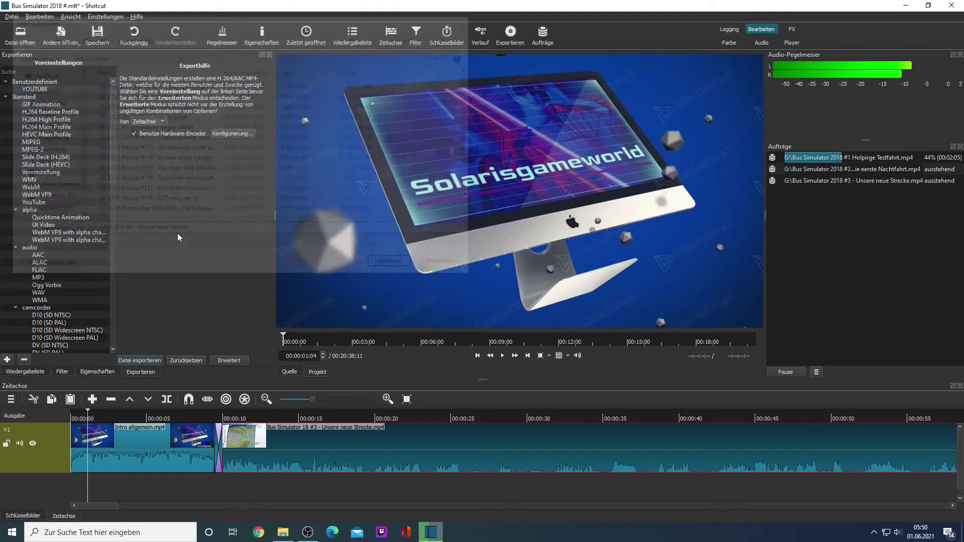
Step: Replace the Unsere neue Strecke clip on the timeline with "Bus Simulator 18 #4 - Letzte Folge", crossfading from the intro
{"action": "key", "text": "Delete"}
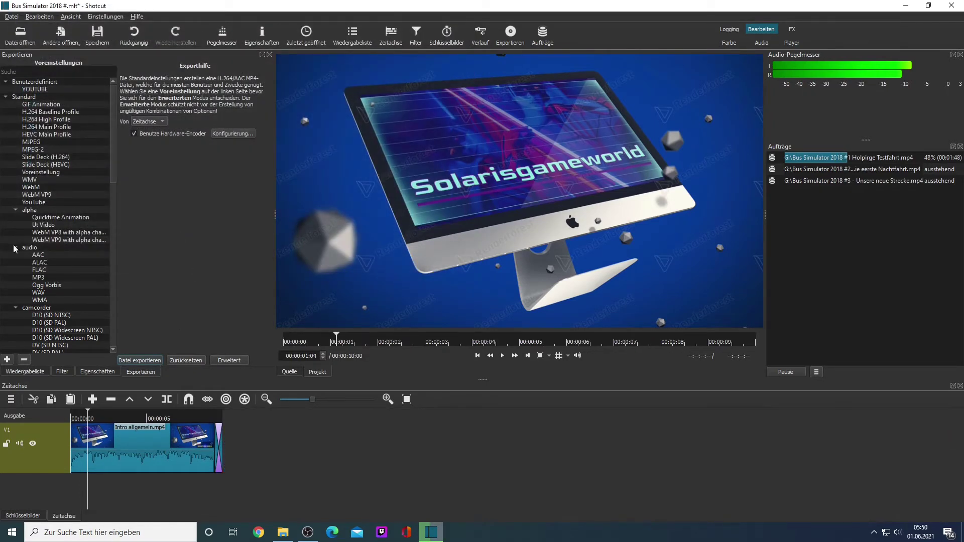
{"action": "left_click", "coordinate": [22, 36]}
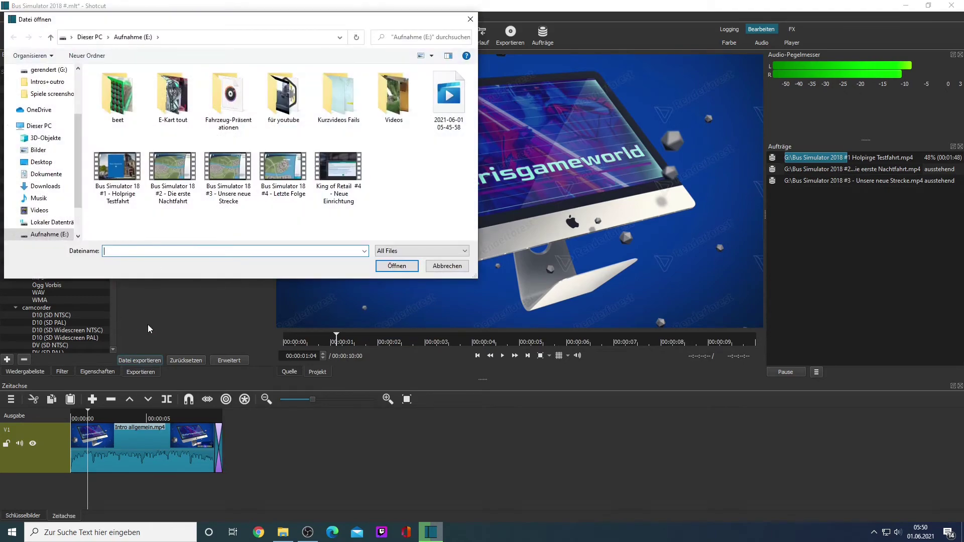
{"action": "double_click", "coordinate": [287, 172]}
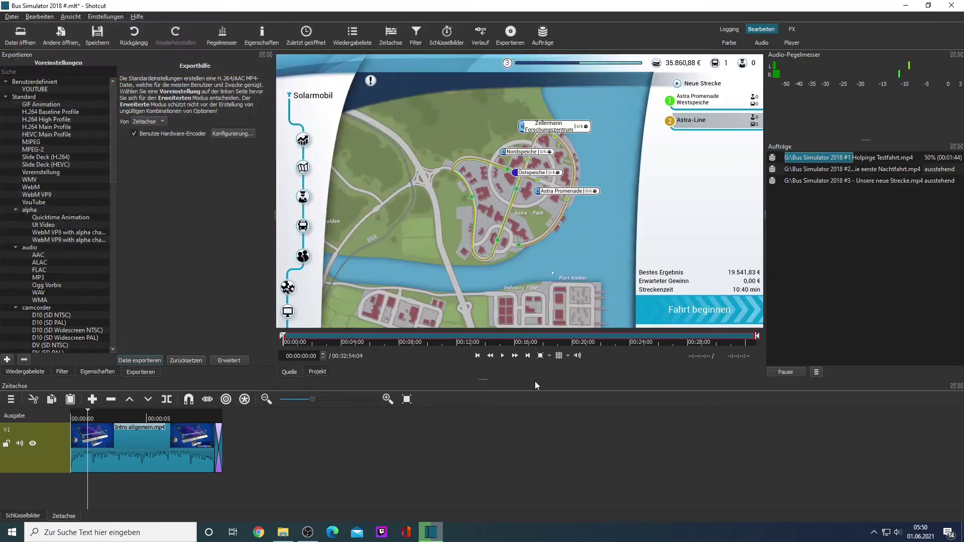
{"action": "left_click_drag", "start_coordinate": [449, 255], "coordinate": [276, 467]}
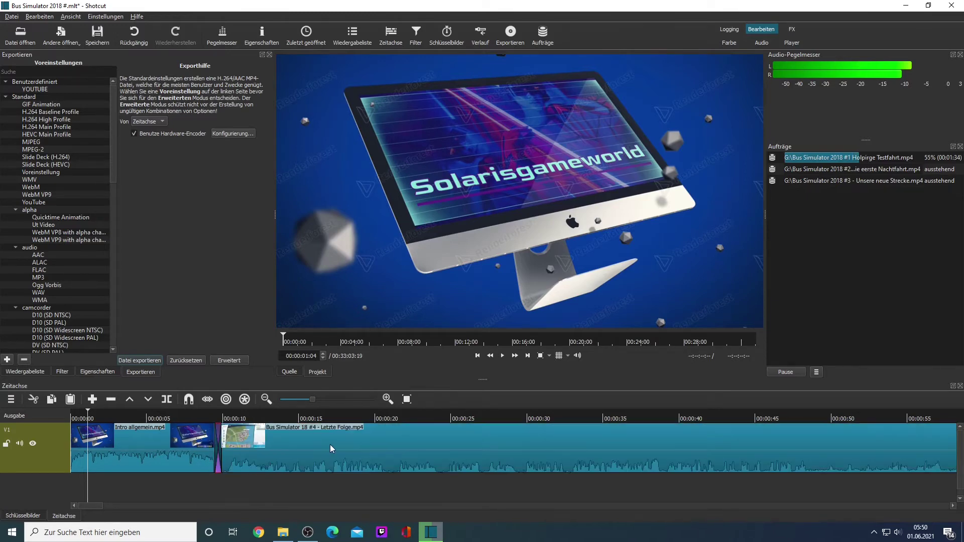
{"action": "left_click", "coordinate": [213, 419]}
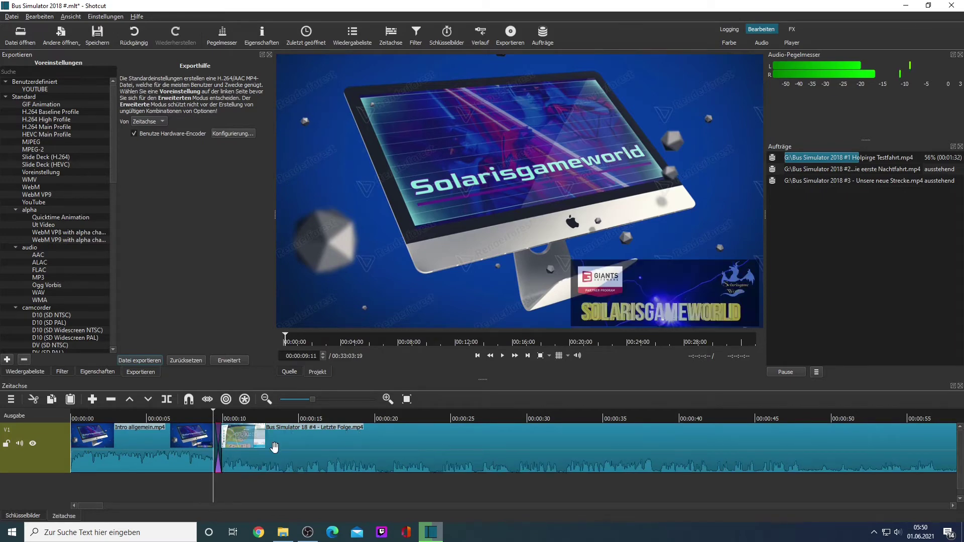
Step: Add the Bässe & Höhen filter with the Kommentar preset to the Letzte Folge clip
{"action": "left_click", "coordinate": [265, 446]}
{"action": "left_click", "coordinate": [63, 372]}
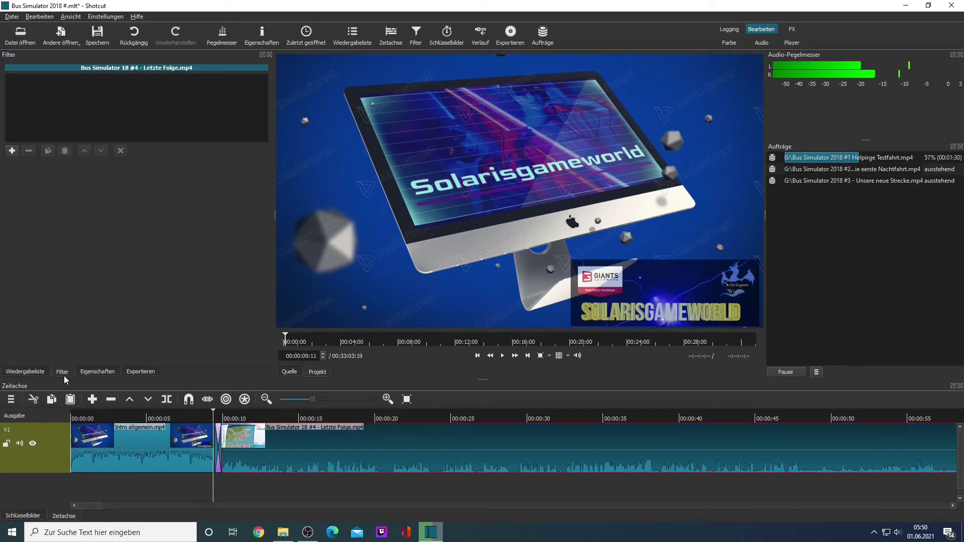
{"action": "left_click", "coordinate": [12, 150]}
{"action": "left_click", "coordinate": [56, 107]}
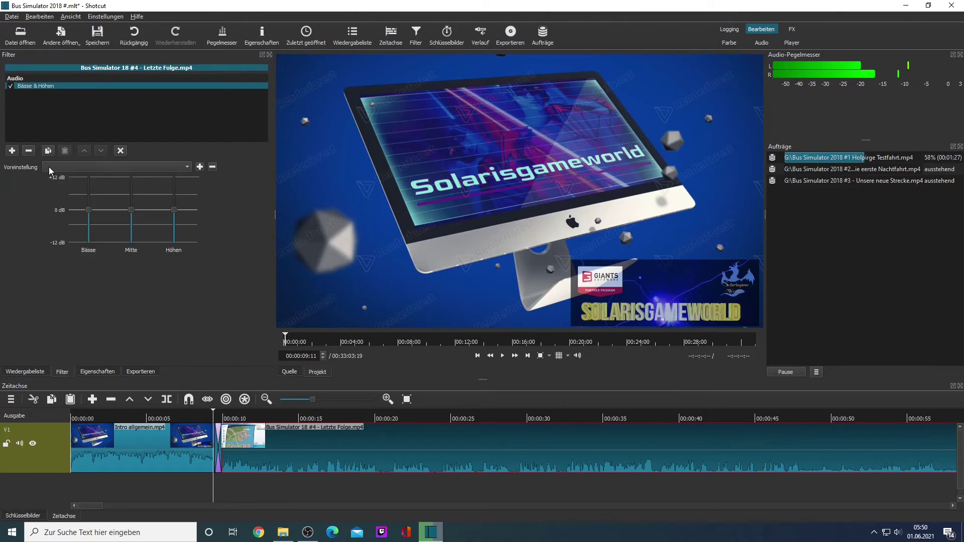
{"action": "left_click", "coordinate": [49, 166]}
{"action": "left_click", "coordinate": [56, 195]}
Step: Add the Verstärkung / Lautstärke filter with the ls19 preset and the Video ausblenden filter to the Letzte Folge clip
{"action": "left_click", "coordinate": [12, 151]}
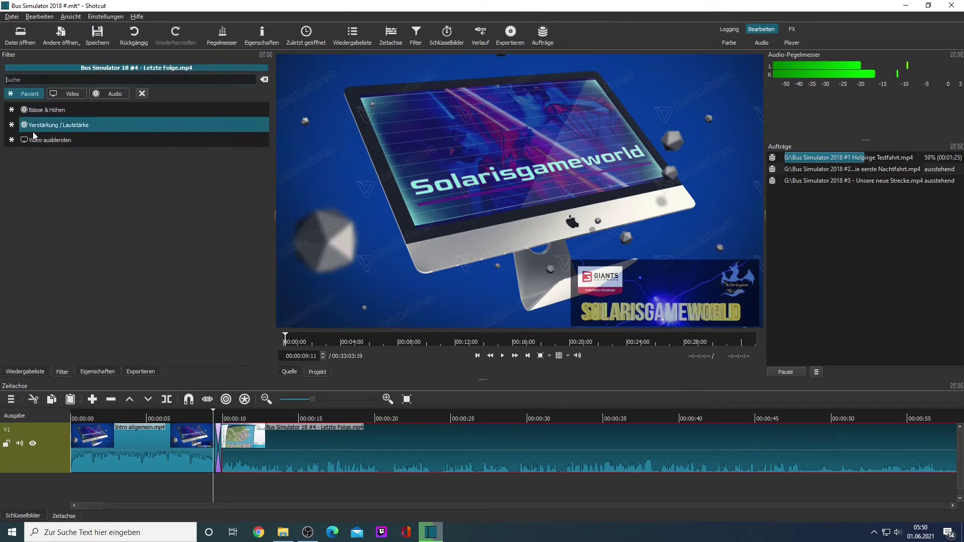
{"action": "left_click", "coordinate": [55, 125]}
{"action": "left_click", "coordinate": [67, 167]}
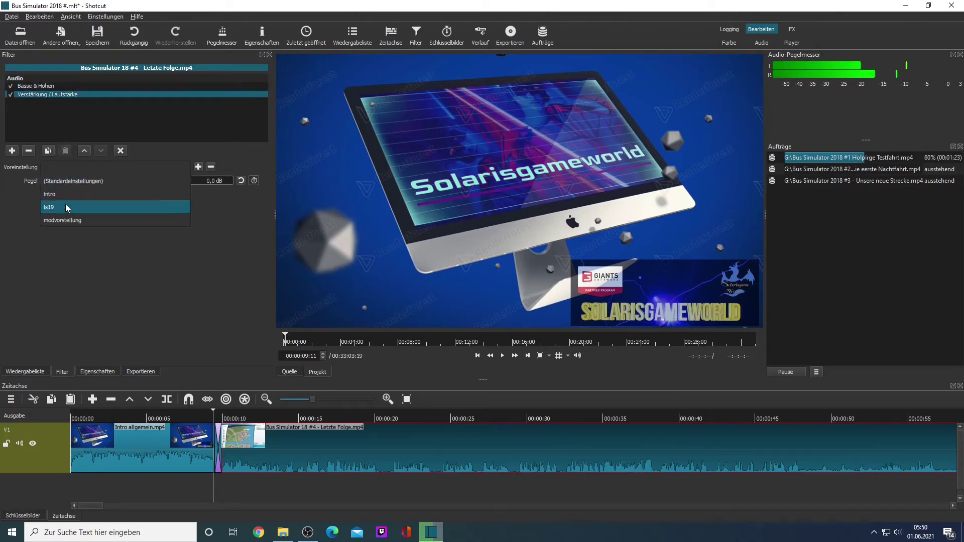
{"action": "left_click", "coordinate": [65, 204]}
{"action": "left_click", "coordinate": [12, 151]}
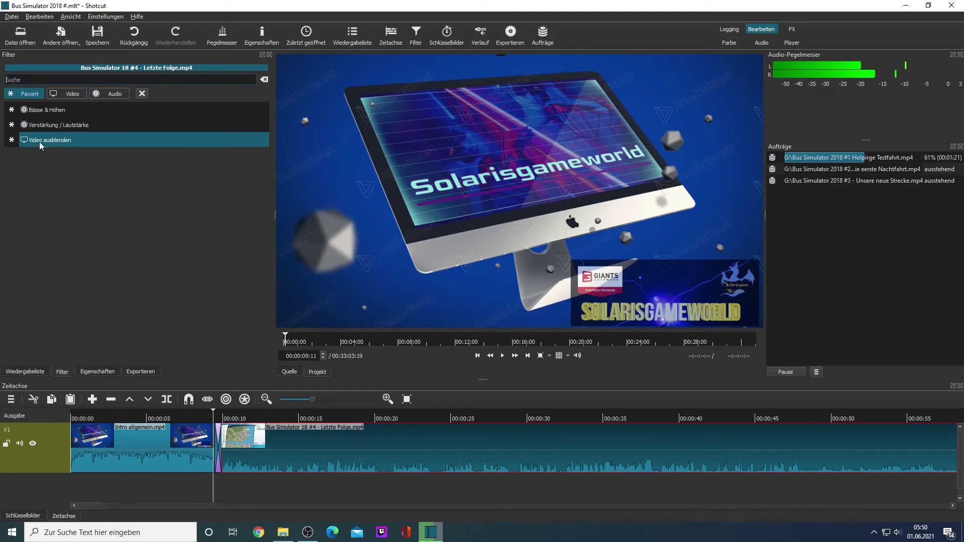
{"action": "left_click", "coordinate": [39, 142]}
Step: Export the timeline to gerendert (G:) as the MP4 "Bus Simulator 2018 #4 - Letzte Folge"
{"action": "left_click", "coordinate": [141, 372]}
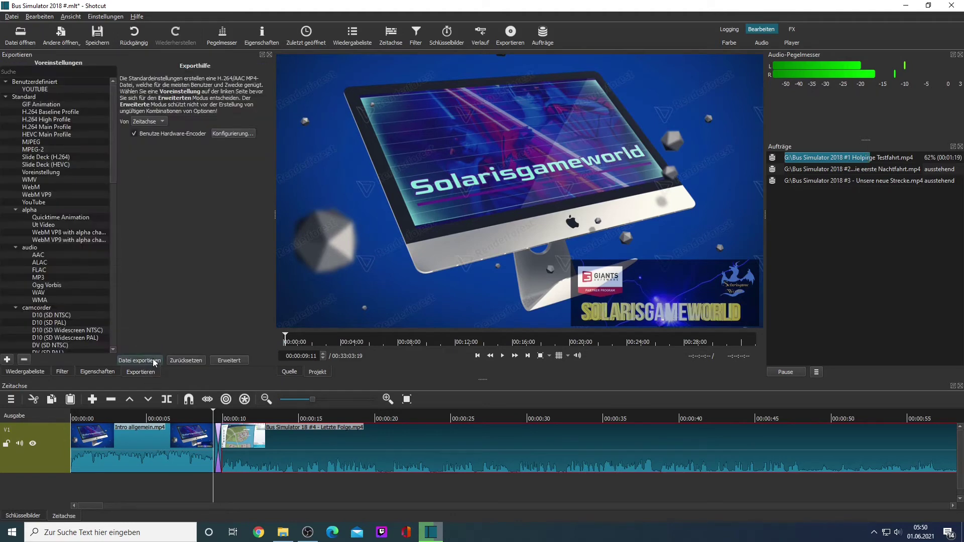
{"action": "left_click", "coordinate": [153, 360]}
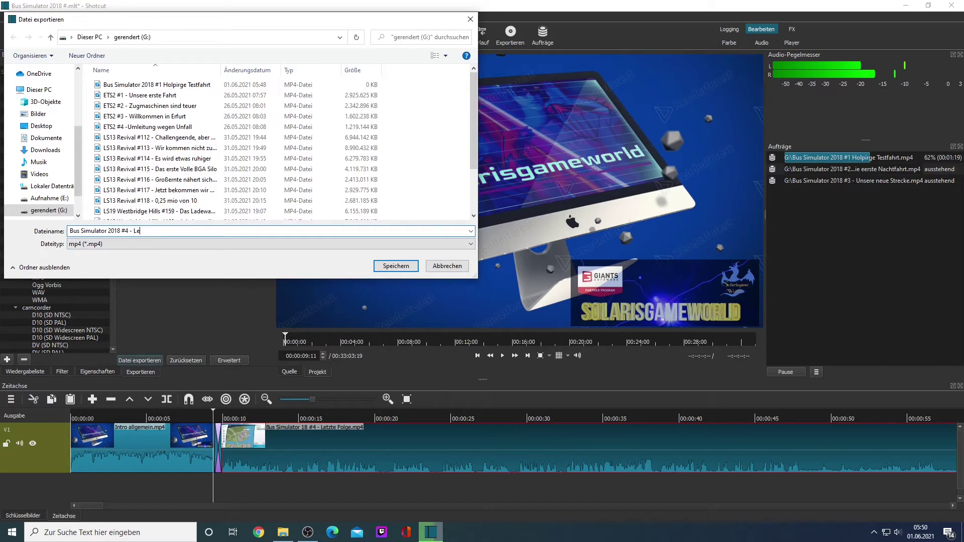
{"action": "type", "text": "4 - Letzte Folge"}
{"action": "key", "text": "Return"}
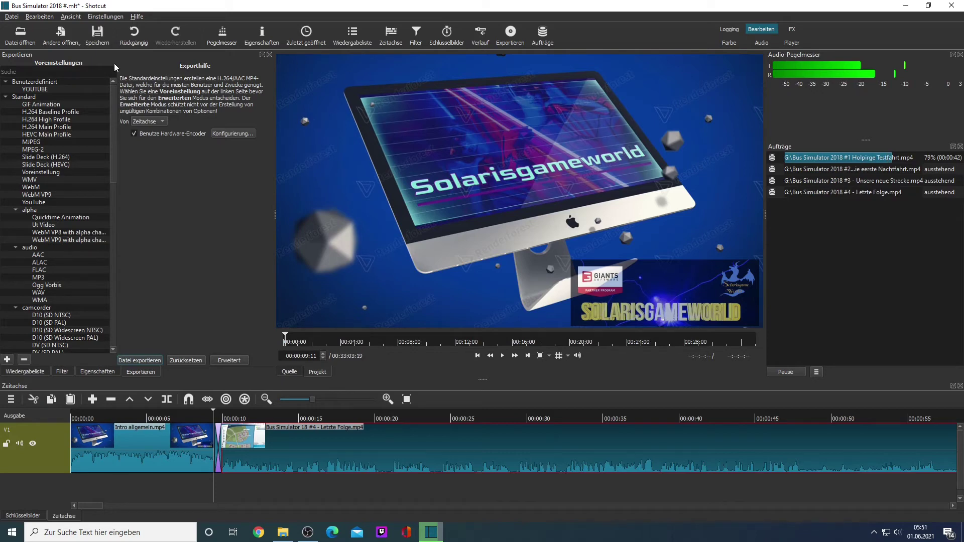
Step: Close the Bus Simulator 2018 project, saving its changes, and open the recent project King of Retail #.mlt
{"action": "left_click", "coordinate": [16, 18]}
{"action": "left_click", "coordinate": [21, 25]}
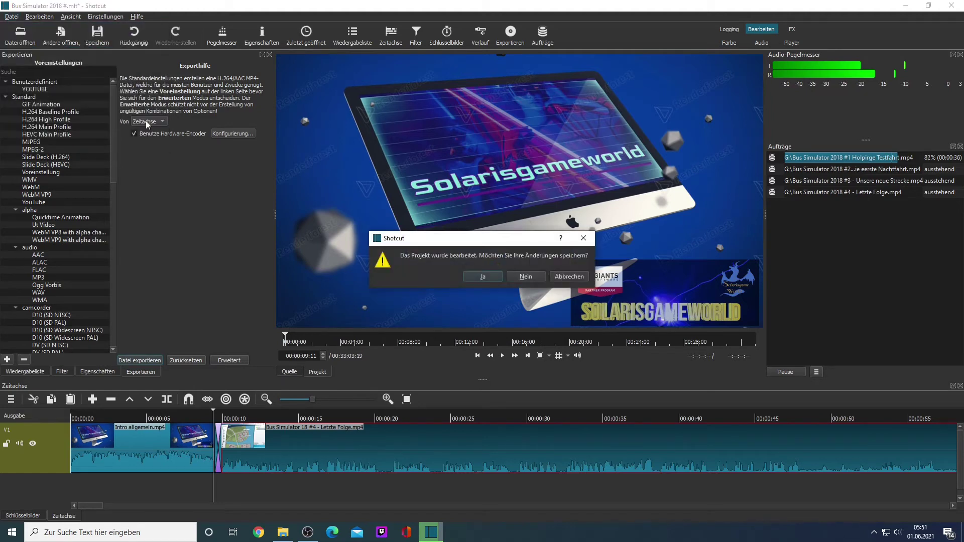
{"action": "left_click", "coordinate": [470, 278]}
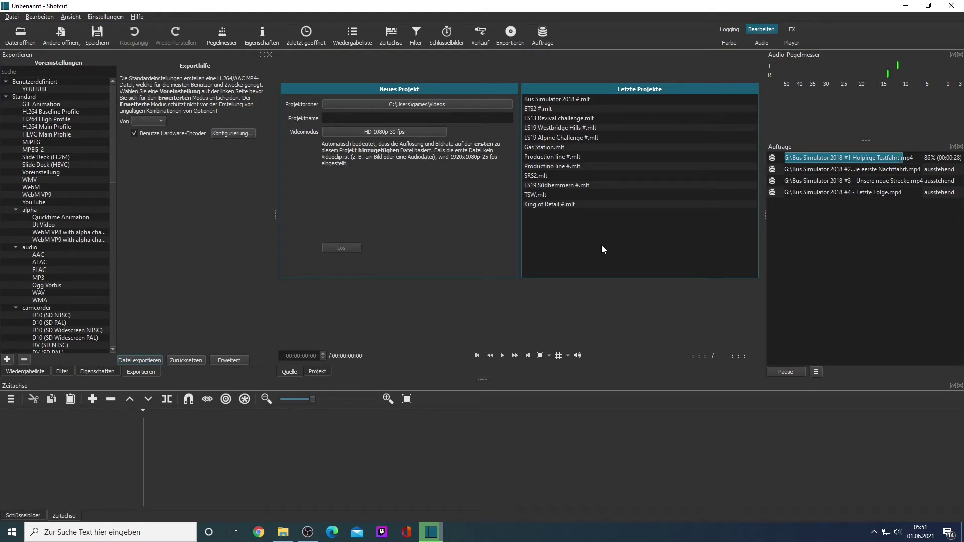
{"action": "double_click", "coordinate": [548, 205]}
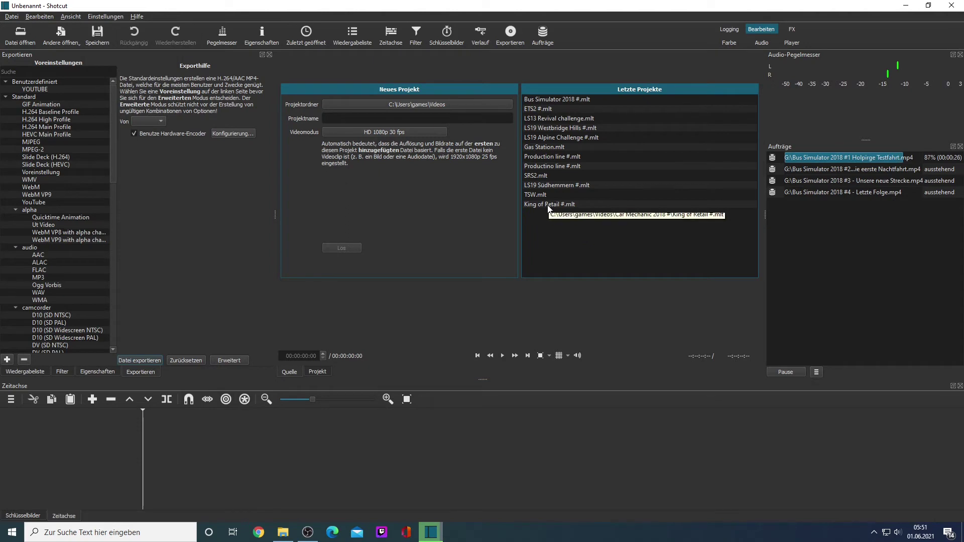
{"action": "left_click", "coordinate": [563, 331]}
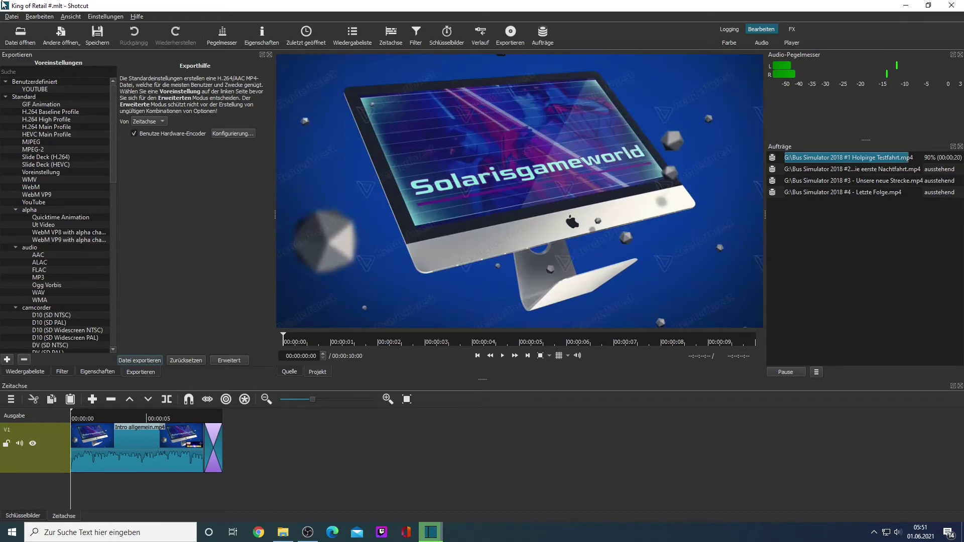
Step: Open the recording "King of Retail #4 - Neue Einrichtung" and place it on V1 after the intro with a crossfade
{"action": "left_click", "coordinate": [23, 38]}
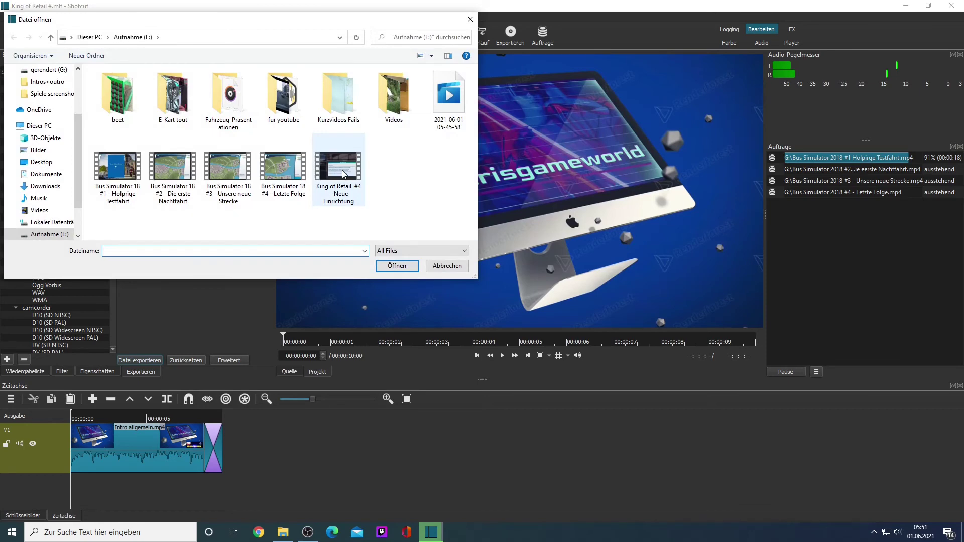
{"action": "double_click", "coordinate": [344, 174]}
{"action": "left_click", "coordinate": [502, 356]}
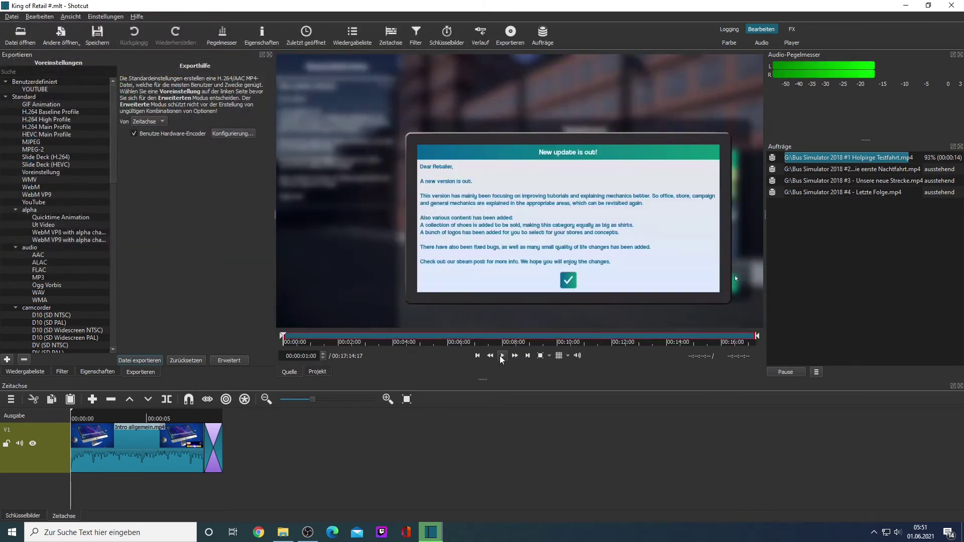
{"action": "left_click_drag", "start_coordinate": [337, 179], "coordinate": [307, 459]}
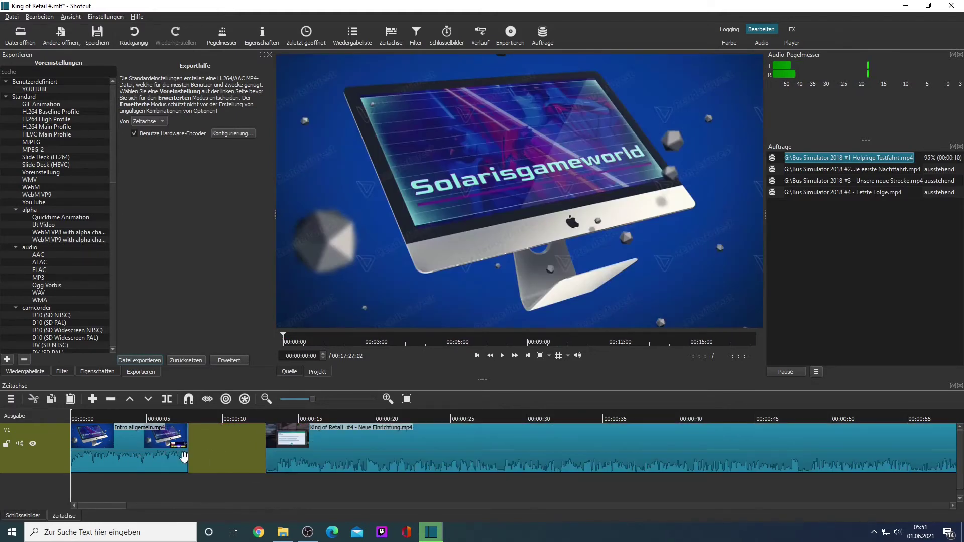
{"action": "left_click_drag", "start_coordinate": [185, 456], "coordinate": [321, 450]}
{"action": "left_click", "coordinate": [359, 448]}
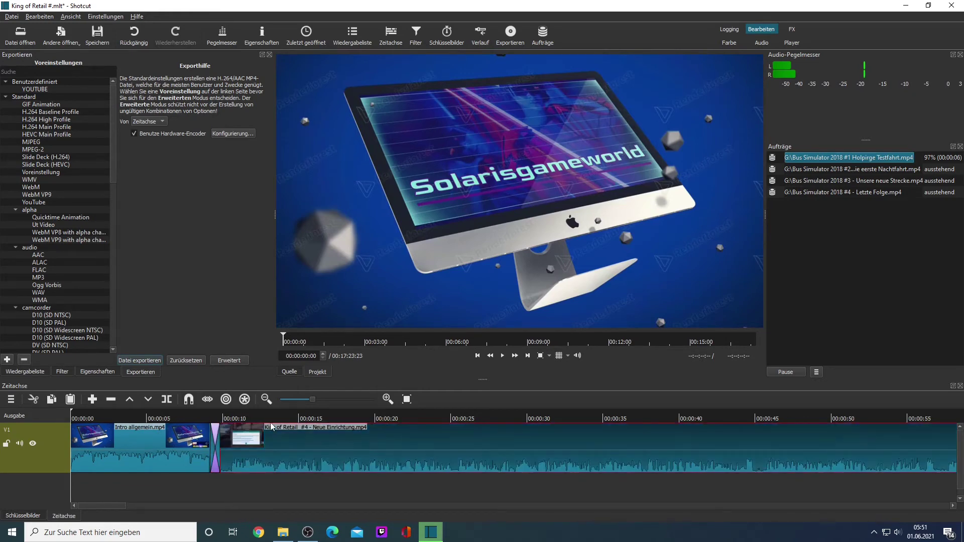
Step: Add the Bässe & Höhen filter with the Kommentar preset to the King of Retail #4 clip
{"action": "left_click", "coordinate": [65, 372]}
{"action": "left_click", "coordinate": [12, 153]}
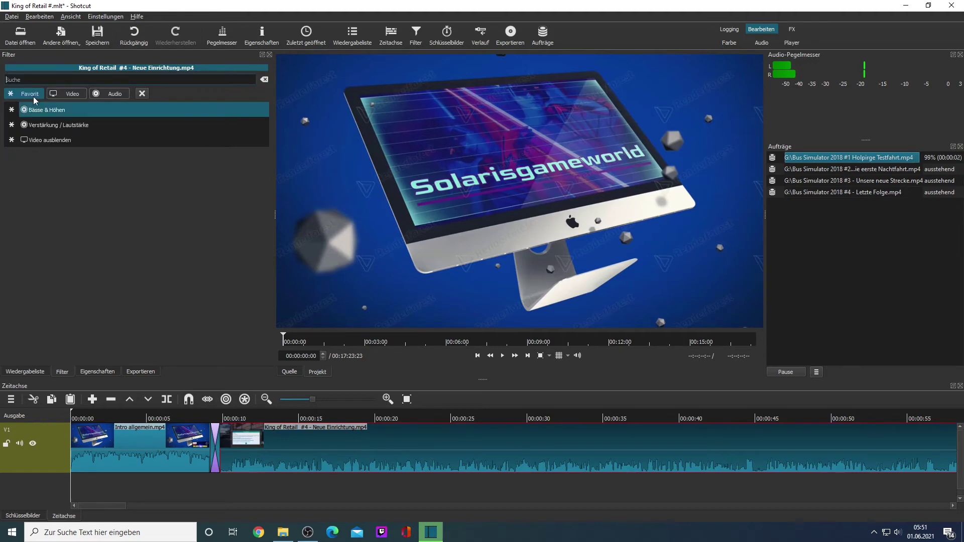
{"action": "left_click", "coordinate": [38, 111]}
{"action": "left_click", "coordinate": [82, 170]}
{"action": "left_click", "coordinate": [83, 187]}
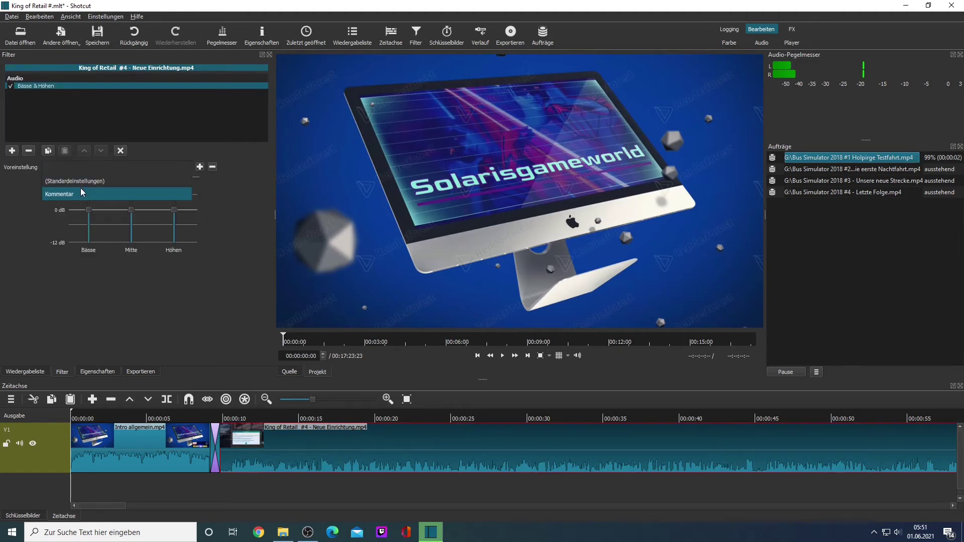
Step: Add the Verstärkung / Lautstärke filter with the ls19 preset and the Video ausblenden filter to the King of Retail #4 clip
{"action": "left_click", "coordinate": [11, 151]}
{"action": "left_click", "coordinate": [65, 127]}
{"action": "left_click", "coordinate": [80, 167]}
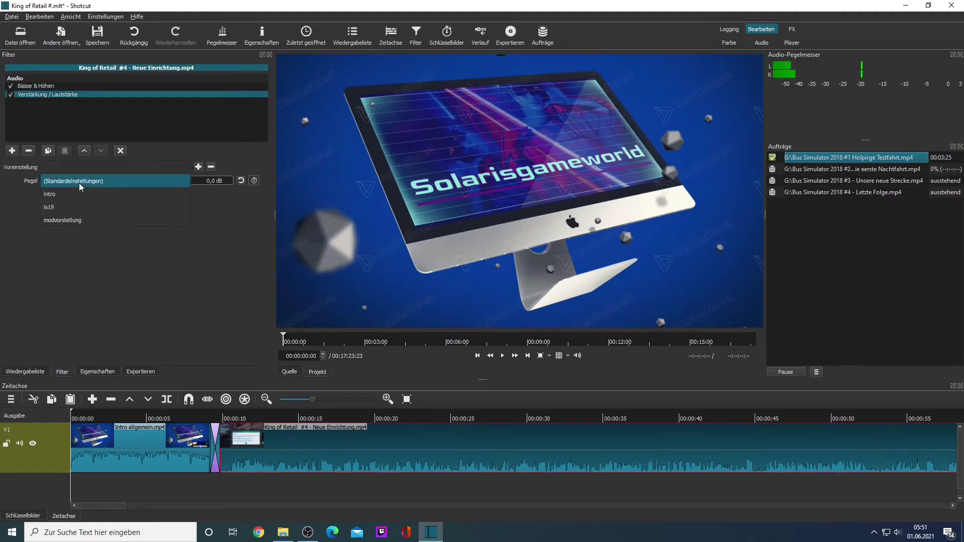
{"action": "left_click", "coordinate": [80, 206]}
{"action": "left_click", "coordinate": [12, 151]}
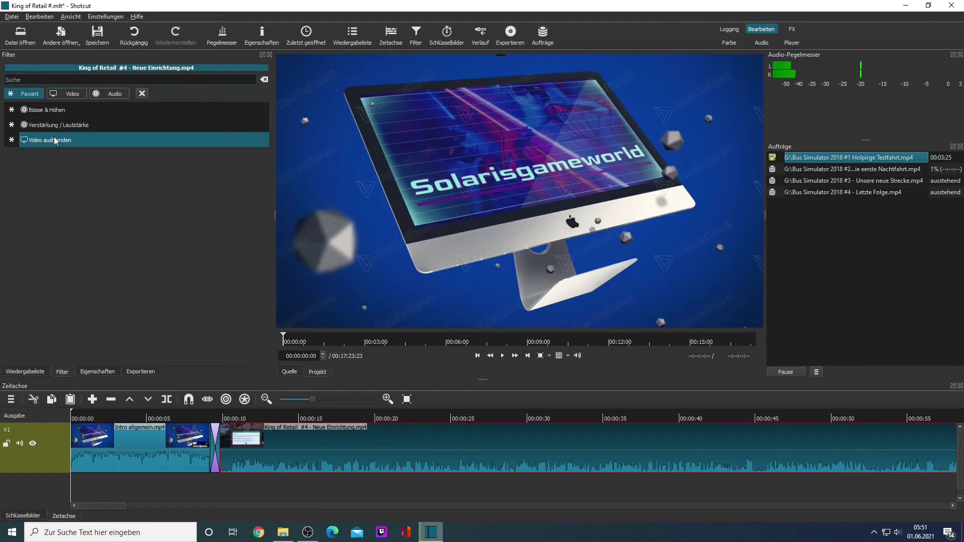
{"action": "left_click", "coordinate": [51, 137]}
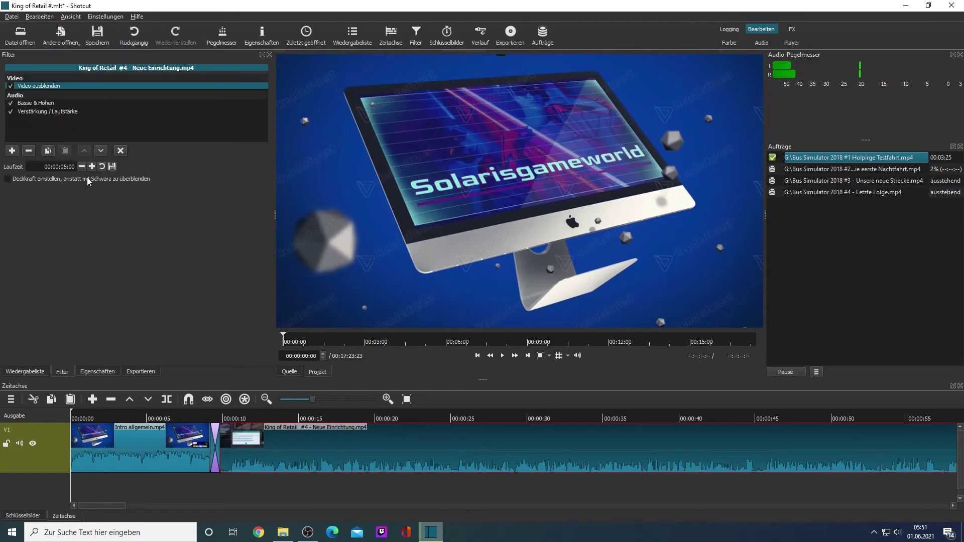
Step: Export the timeline to gerendert (G:) as the MP4 "King of Retail #4 - Neue Einrichtung"
{"action": "left_click", "coordinate": [140, 372]}
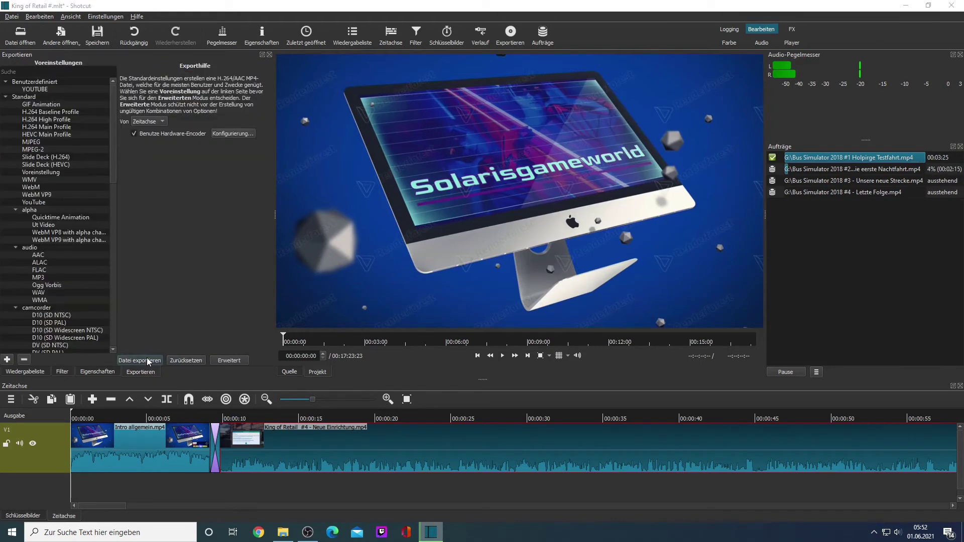
{"action": "left_click", "coordinate": [147, 359]}
{"action": "left_click", "coordinate": [122, 235]}
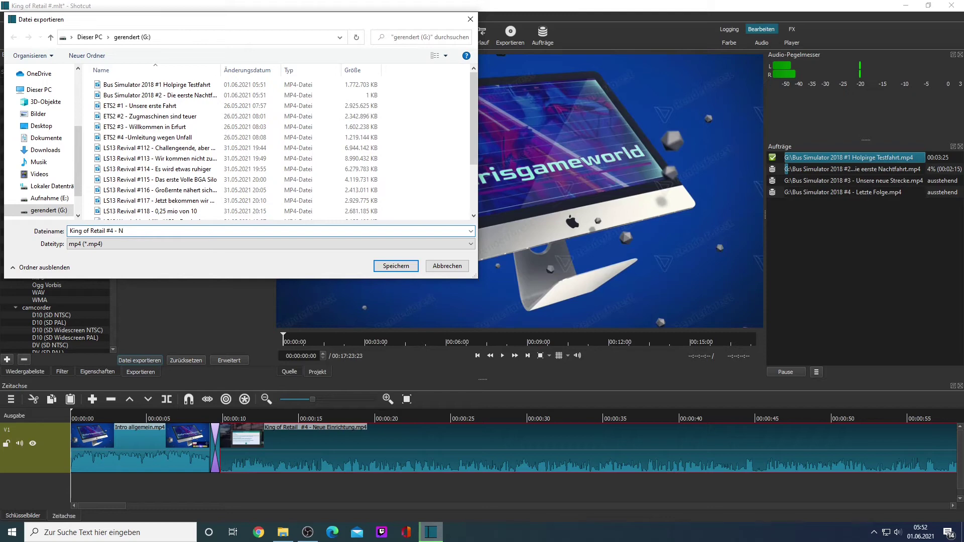
{"action": "type", "text": "4 - Neue Einrichtung"}
{"action": "key", "text": "Return"}
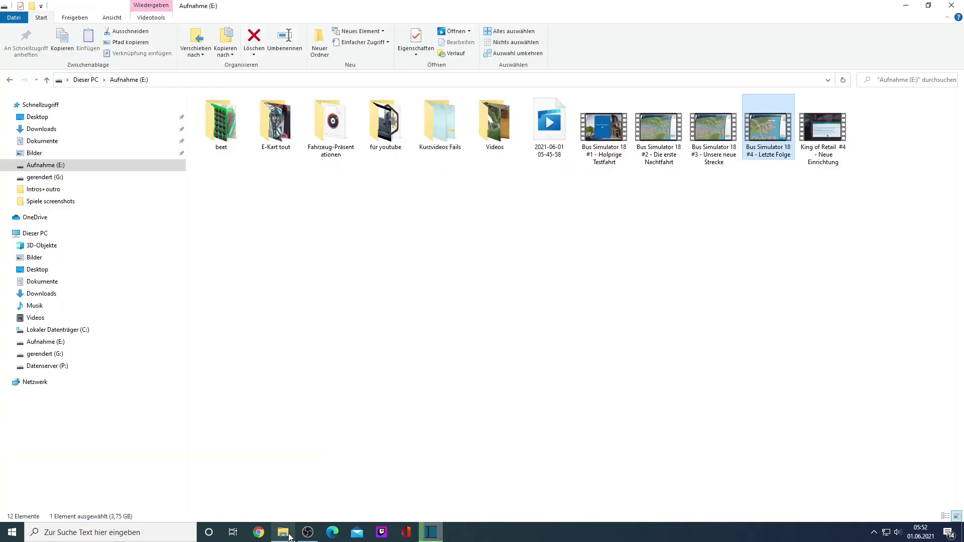
Step: Switch to File Explorer and delete "Bus Simulator 2018 #1 Holpirge Testfahrt" from gerendert (G:)
{"action": "left_click", "coordinate": [283, 532]}
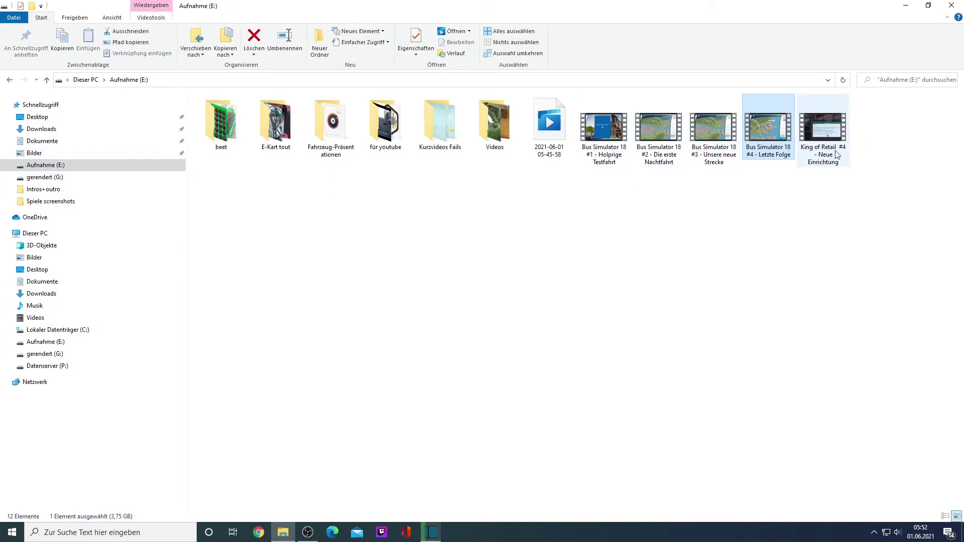
{"action": "left_click", "coordinate": [51, 178]}
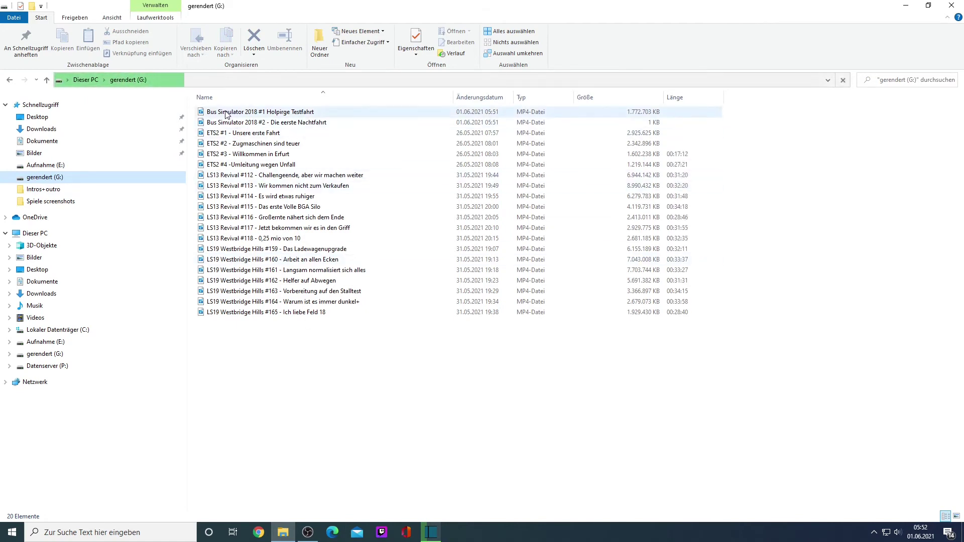
{"action": "left_click", "coordinate": [295, 113]}
{"action": "key", "text": "shift+F10"}
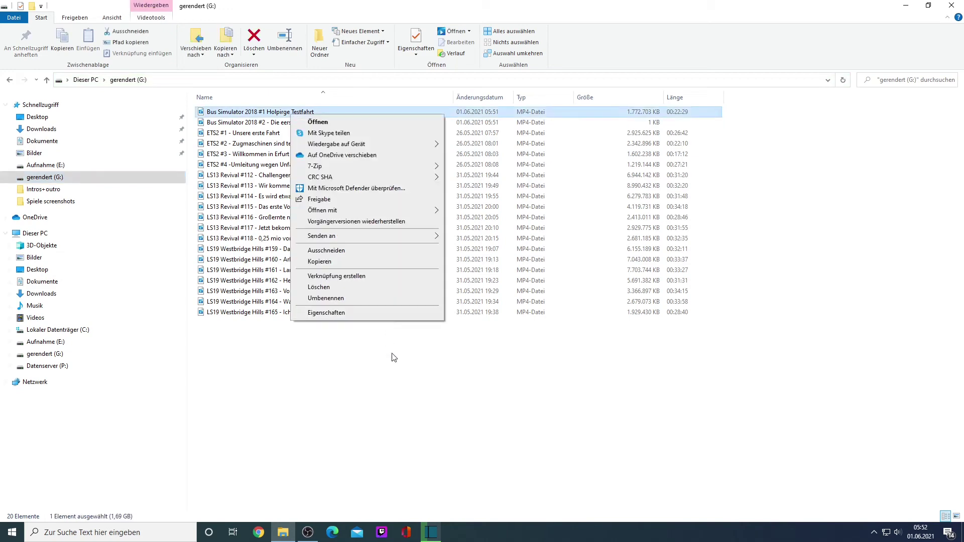
{"action": "left_click", "coordinate": [322, 291]}
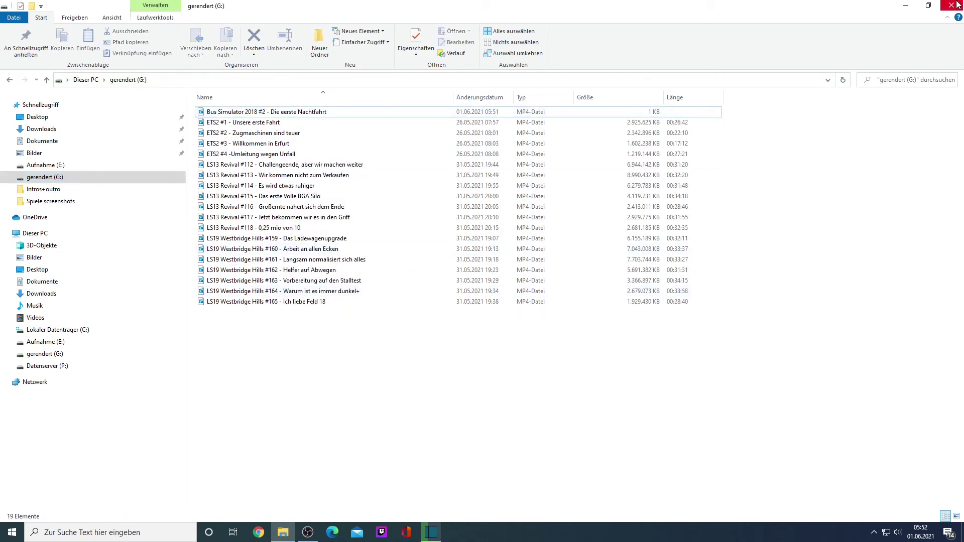
Step: Restore the deleted Bus Simulator 2018 #1 video from the Papierkorb and close the Papierkorb window
{"action": "left_click", "coordinate": [904, 6]}
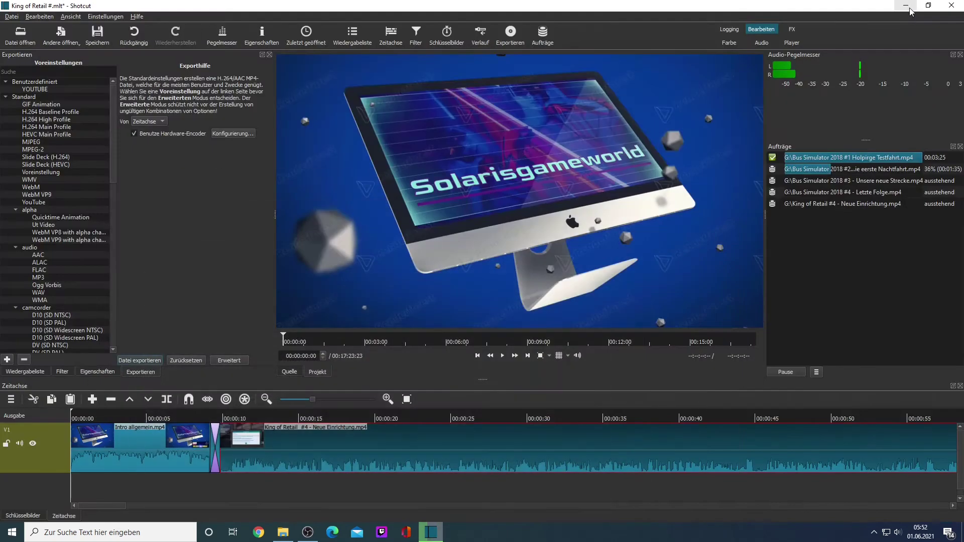
{"action": "left_click", "coordinate": [904, 6]}
{"action": "double_click", "coordinate": [30, 19]}
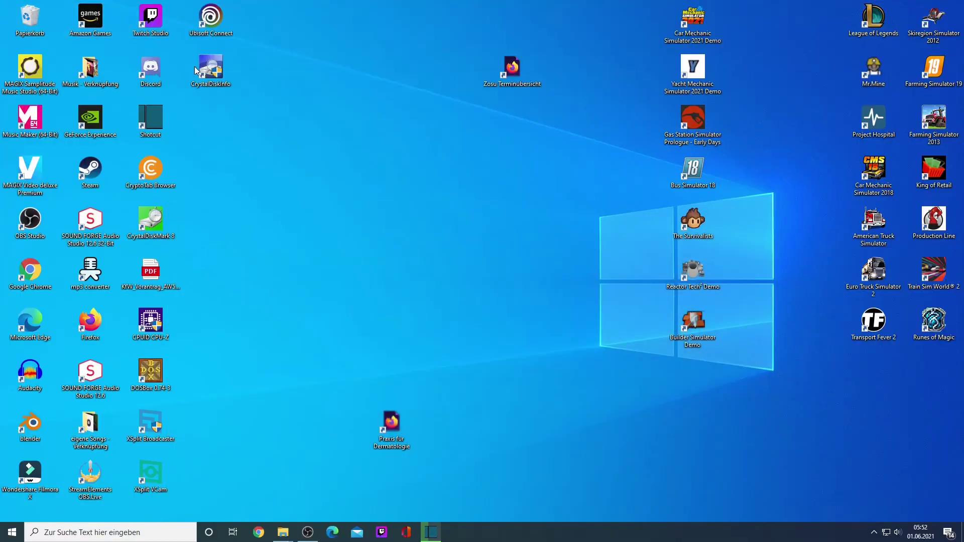
{"action": "right_click", "coordinate": [265, 113]}
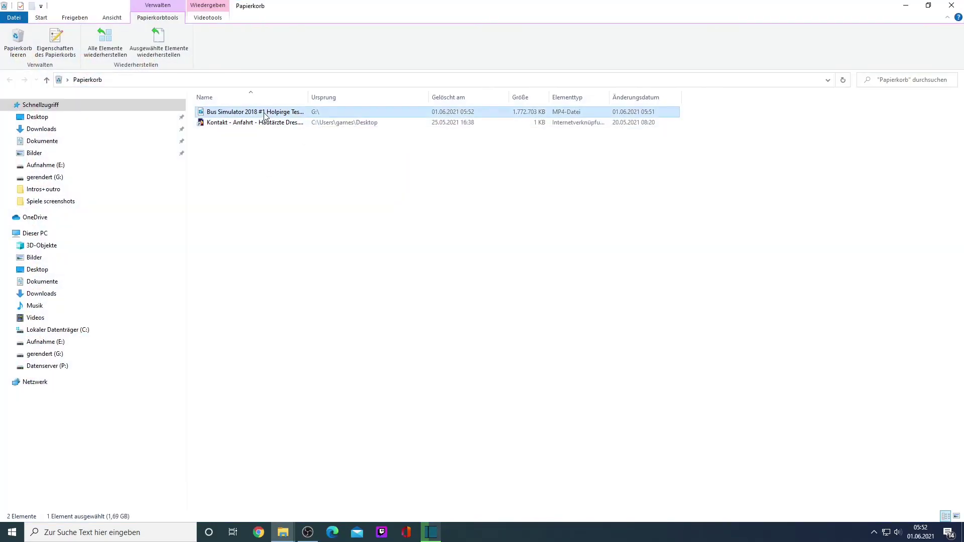
{"action": "left_click", "coordinate": [302, 120]}
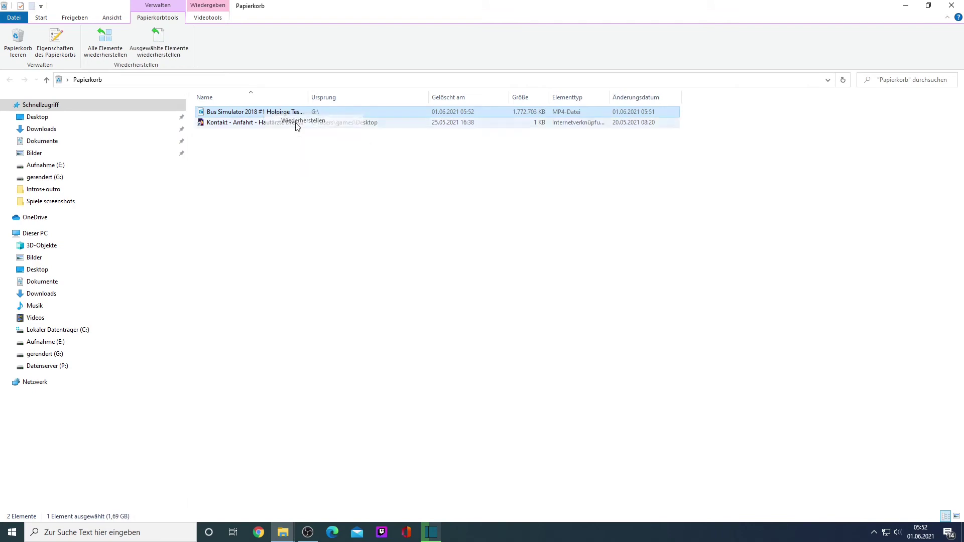
{"action": "left_click", "coordinate": [952, 6]}
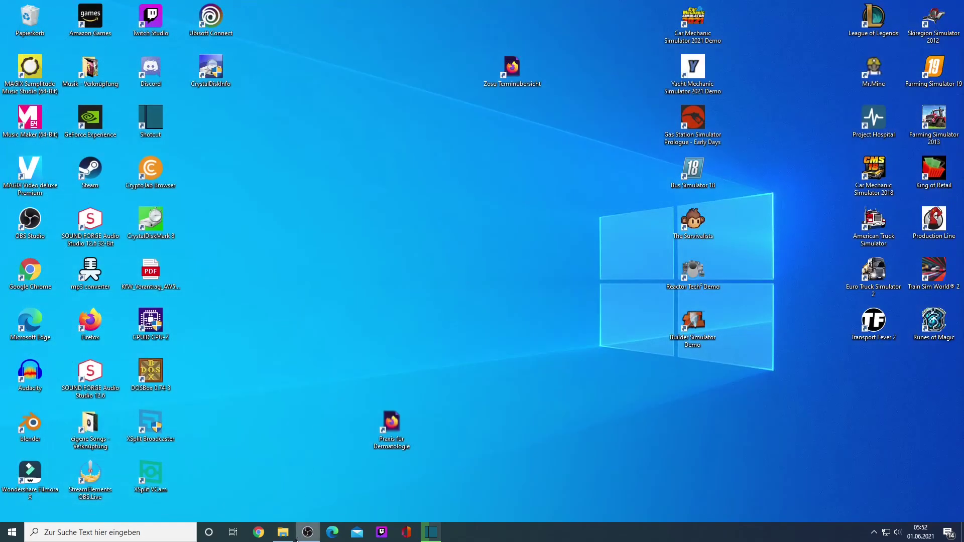
Step: In gerendert (G:), rename the Bus Simulator 2018 #1 file as "Bus Simulator 2018 #1 Holprige Testfahrt" and re-sort the files by name
{"action": "left_click", "coordinate": [284, 532]}
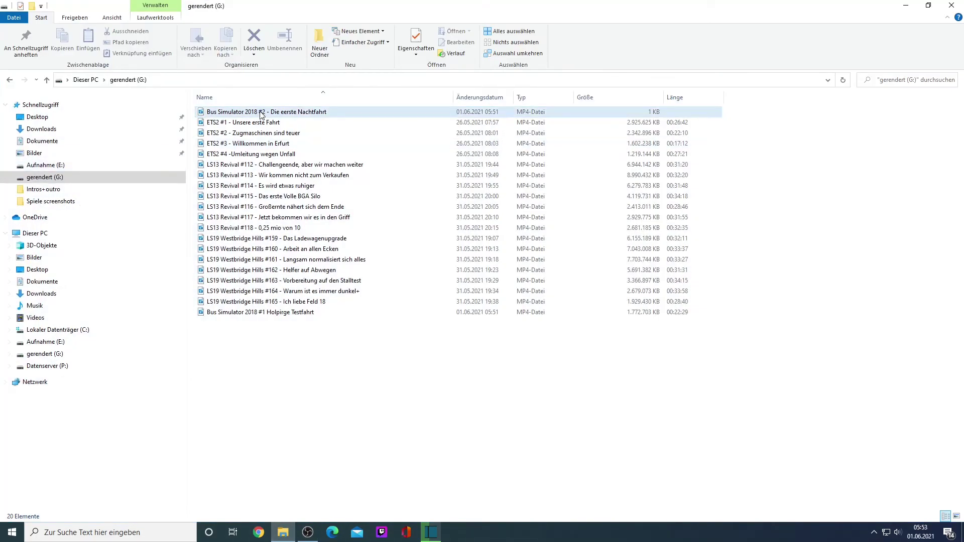
{"action": "right_click", "coordinate": [281, 312]}
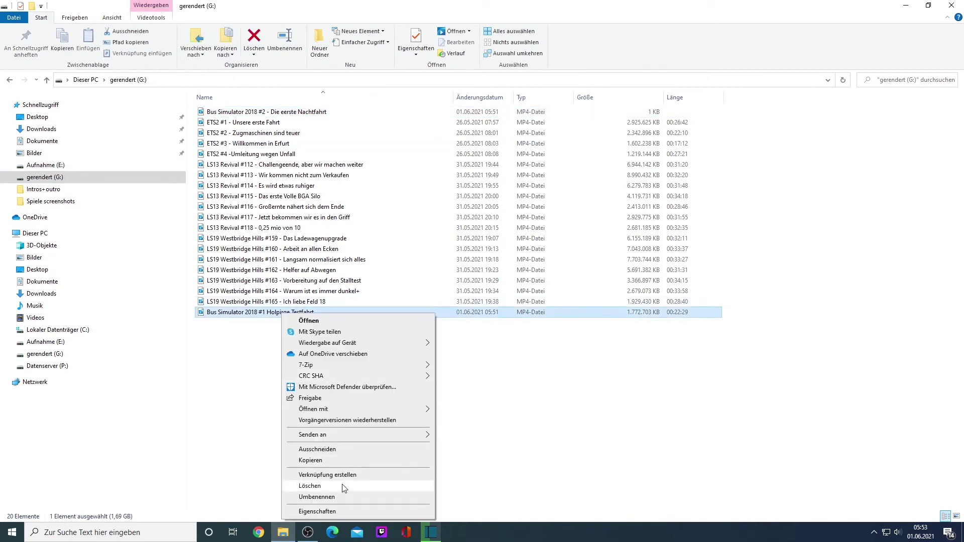
{"action": "left_click", "coordinate": [316, 497]}
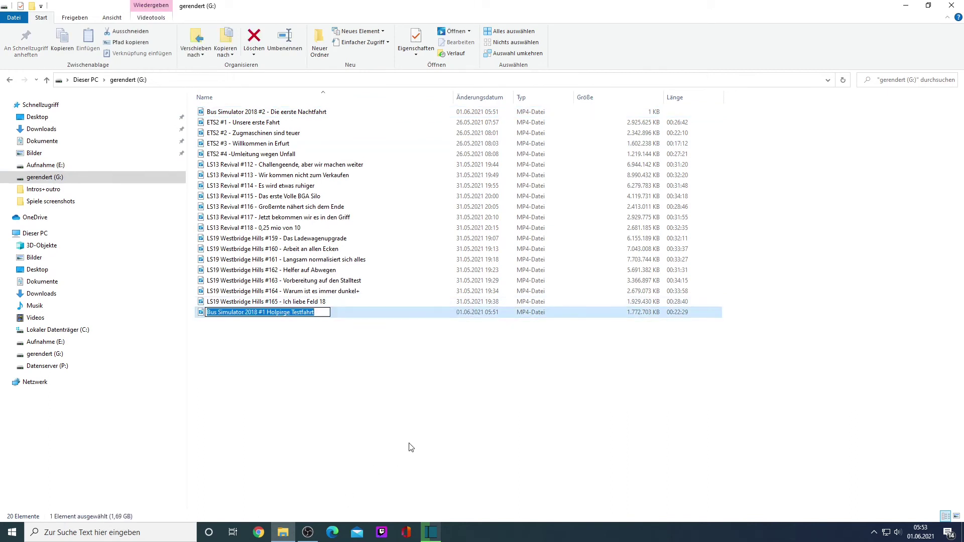
{"action": "key", "text": "End"}
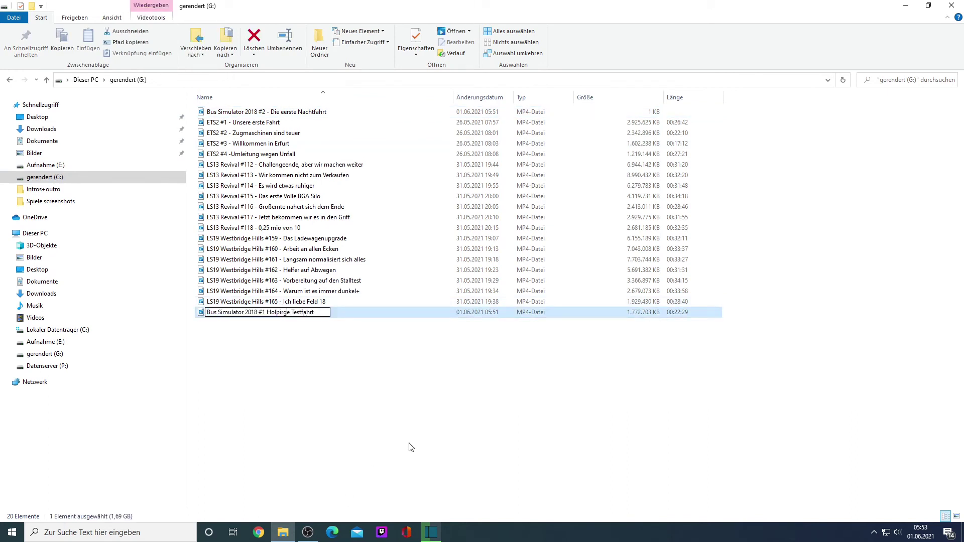
{"action": "key", "text": "Delete"}
{"action": "key", "text": "Delete"}
{"action": "type", "text": "ri"}
{"action": "key", "text": "Return"}
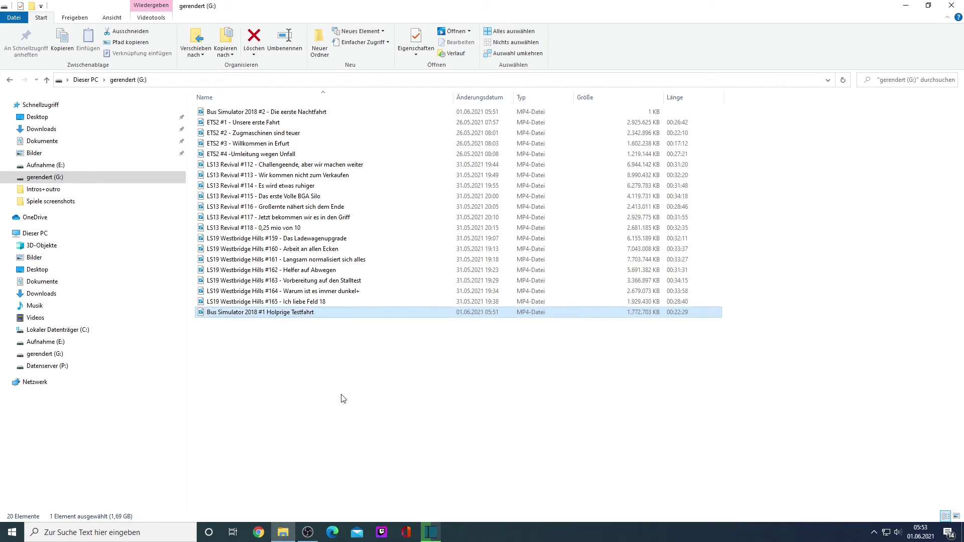
{"action": "left_click", "coordinate": [330, 98]}
{"action": "left_click", "coordinate": [330, 98]}
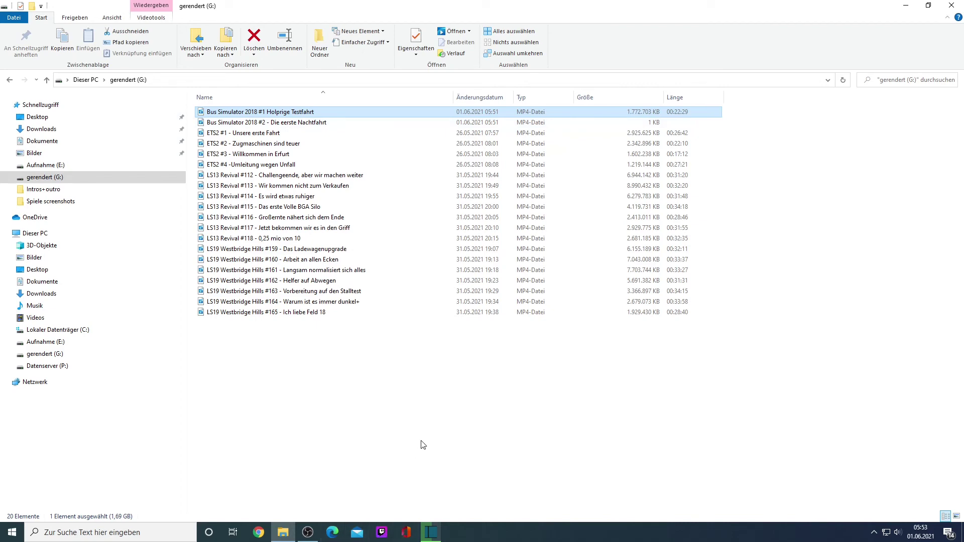
{"action": "left_click", "coordinate": [431, 532]}
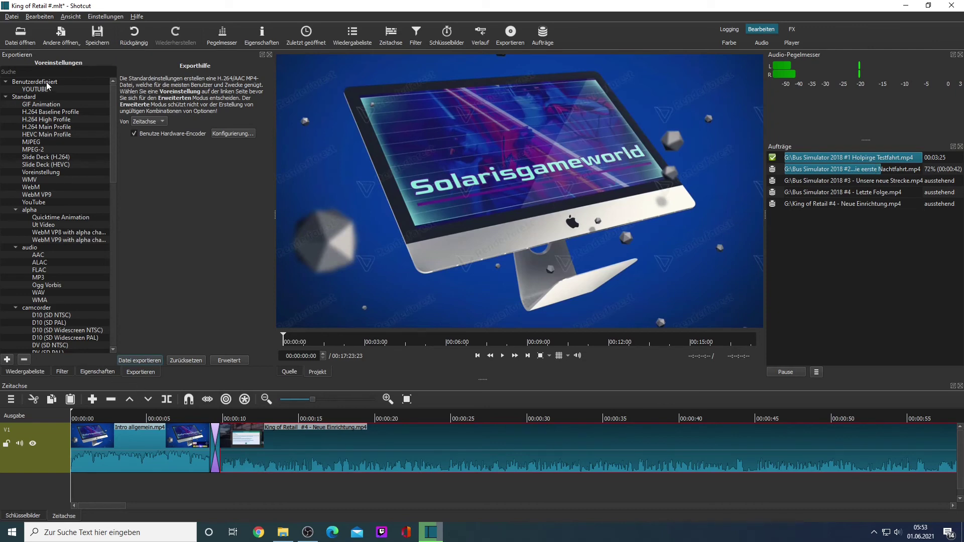
{"action": "left_click", "coordinate": [12, 16]}
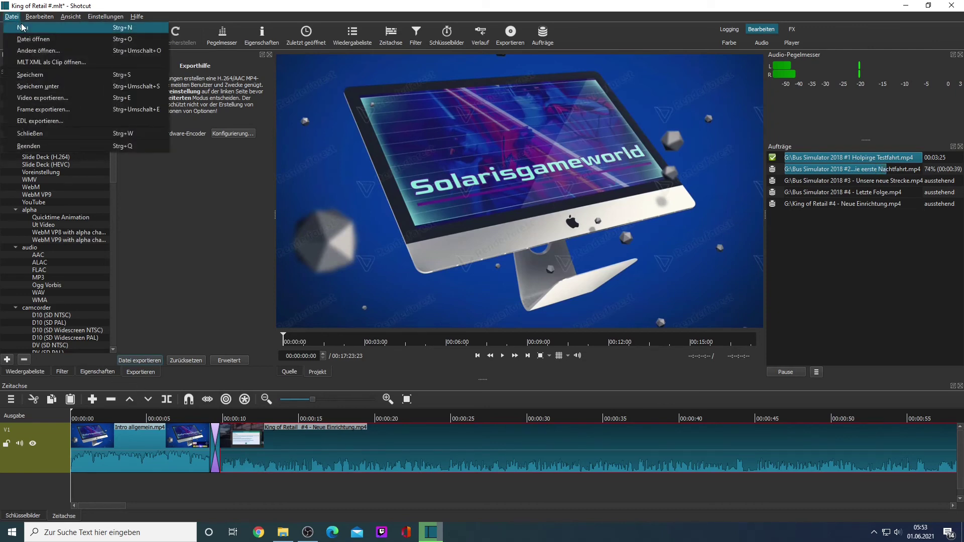
{"action": "left_click", "coordinate": [210, 219]}
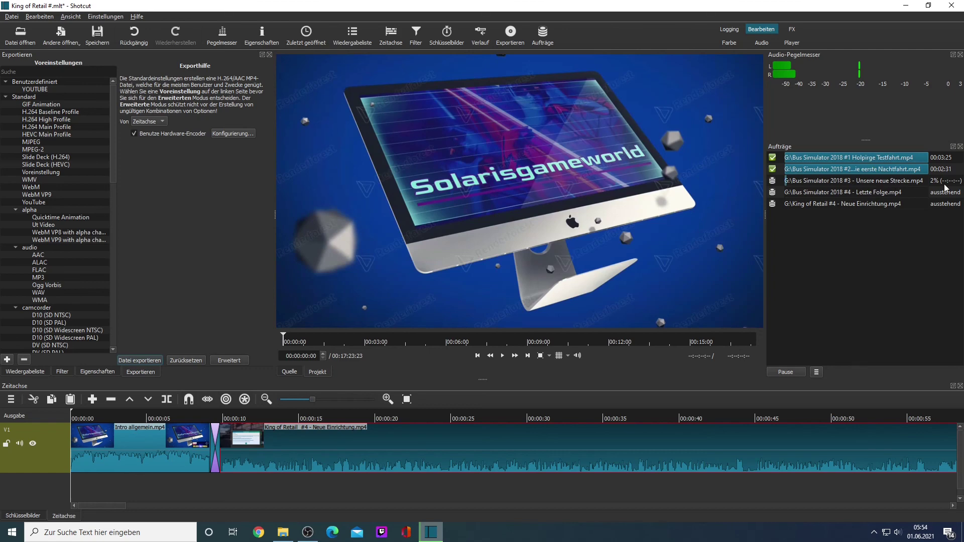
Step: In gerendert (G:), rename the Bus Simulator 2018 #2 file as "Bus Simulator 2018 #2 - Die erste Nachtfahrt" and return to Shotcut
{"action": "left_click", "coordinate": [283, 533]}
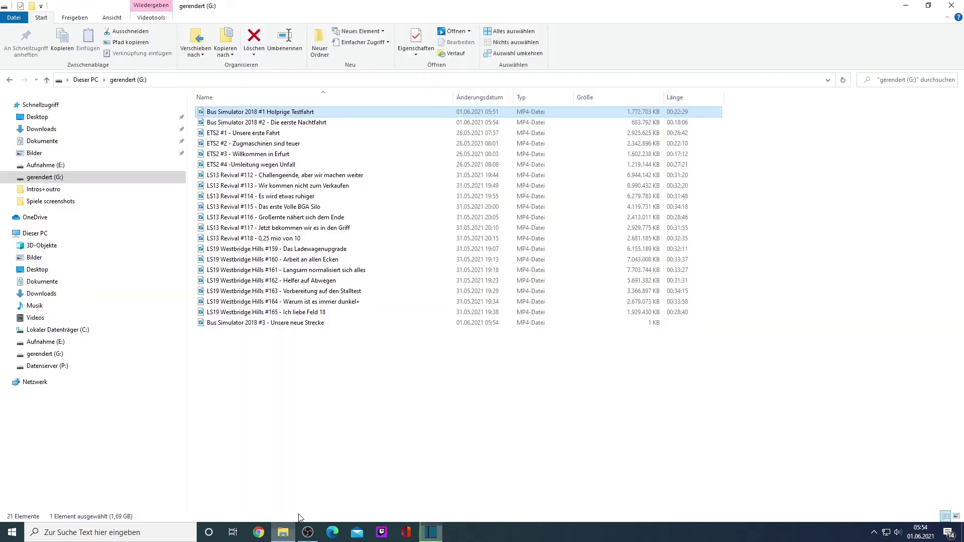
{"action": "double_click", "coordinate": [279, 125]}
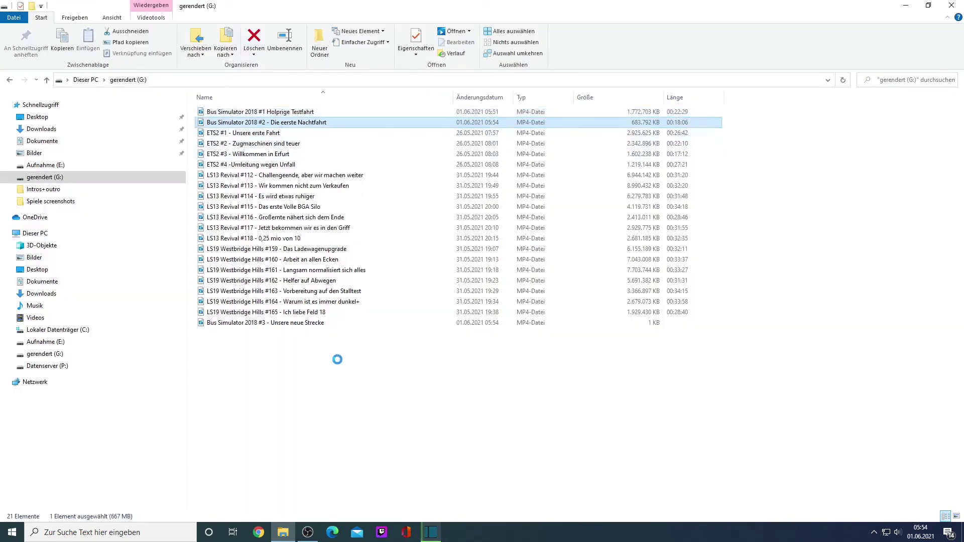
{"action": "key", "text": "Menu"}
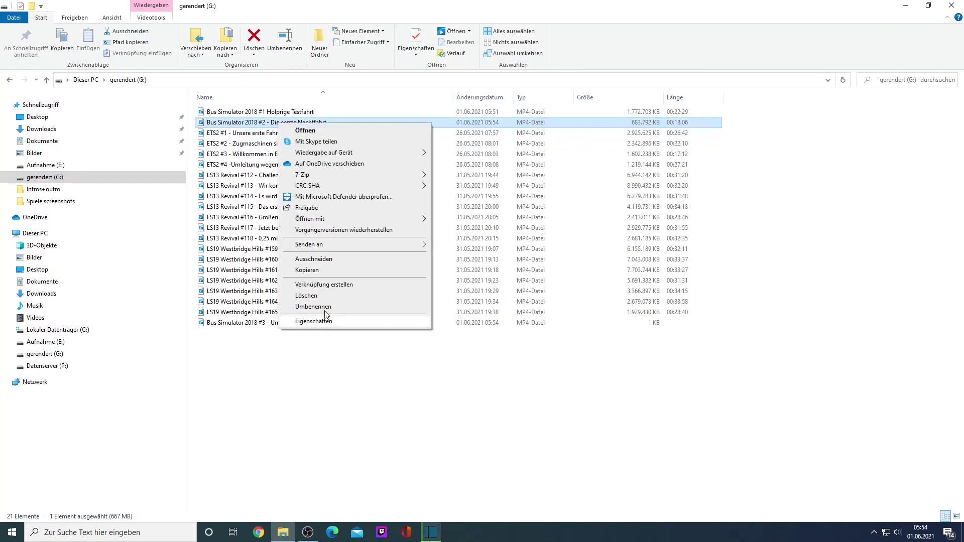
{"action": "left_click", "coordinate": [346, 309]}
{"action": "left_click", "coordinate": [285, 123]}
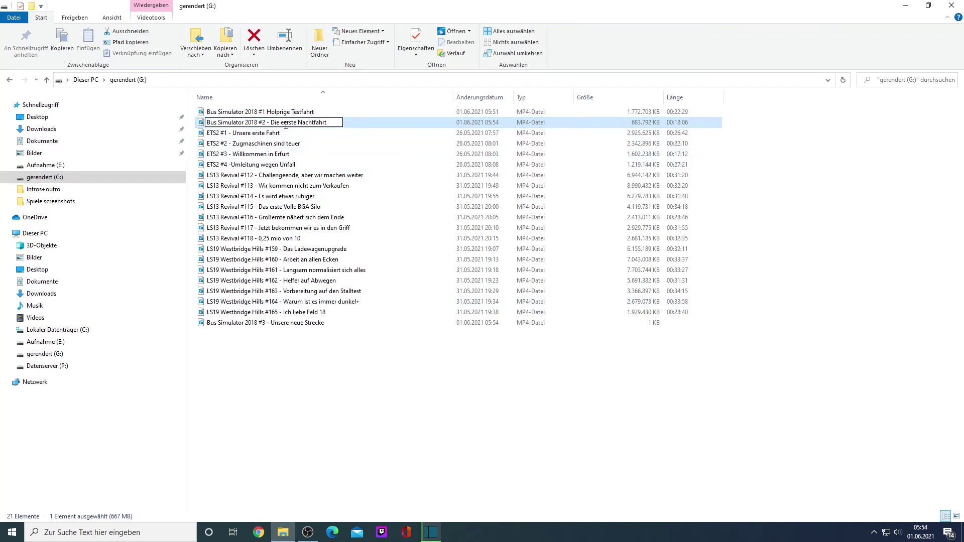
{"action": "key", "text": "BackSpace"}
{"action": "key", "text": "Return"}
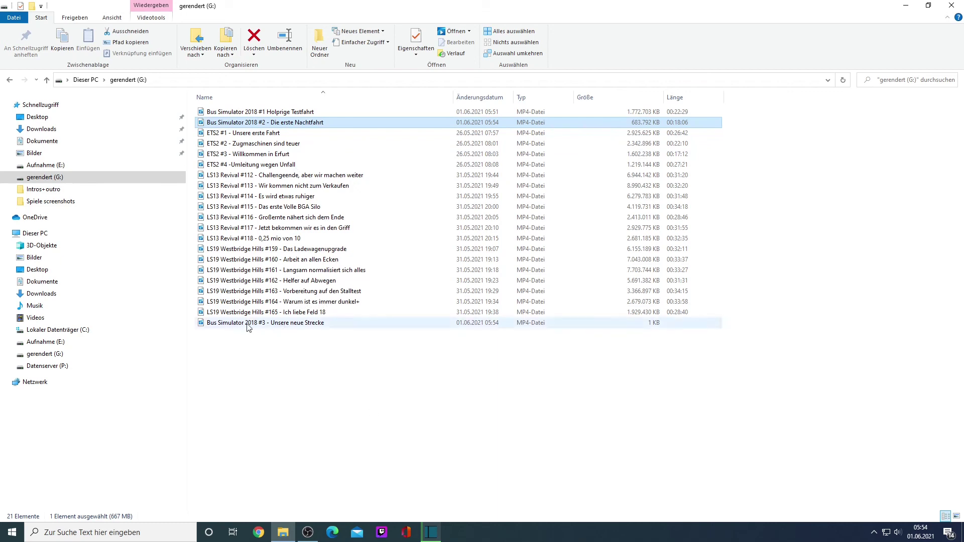
{"action": "left_click", "coordinate": [431, 533]}
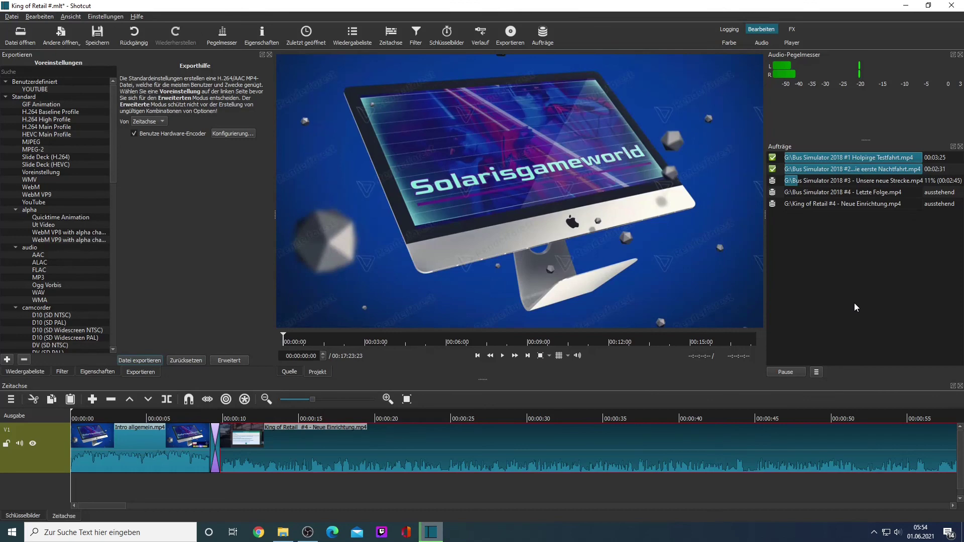